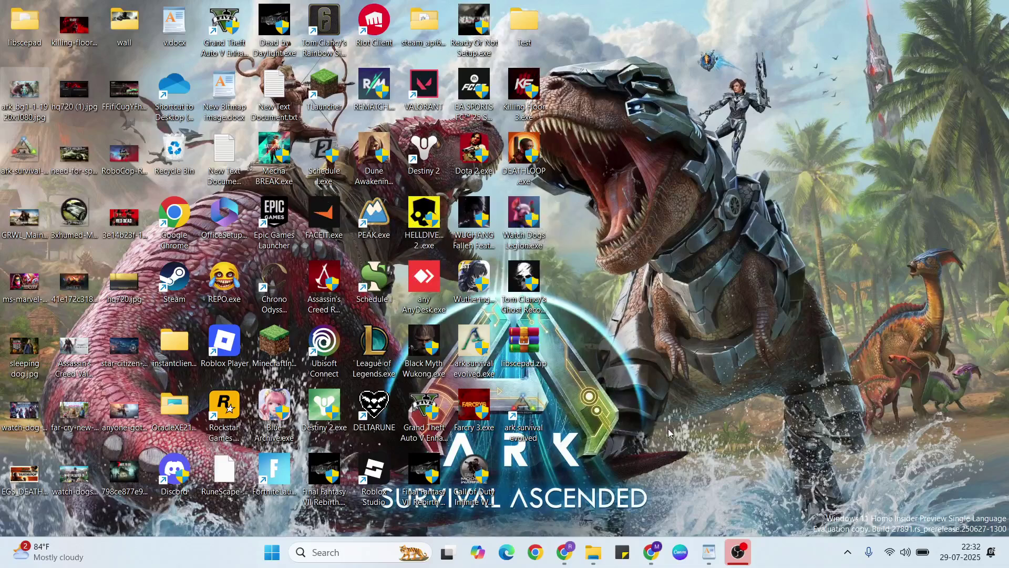
# Review the WordPad fix list and check the Start menu power options, then return to the desktop
pyautogui.click(709, 551)
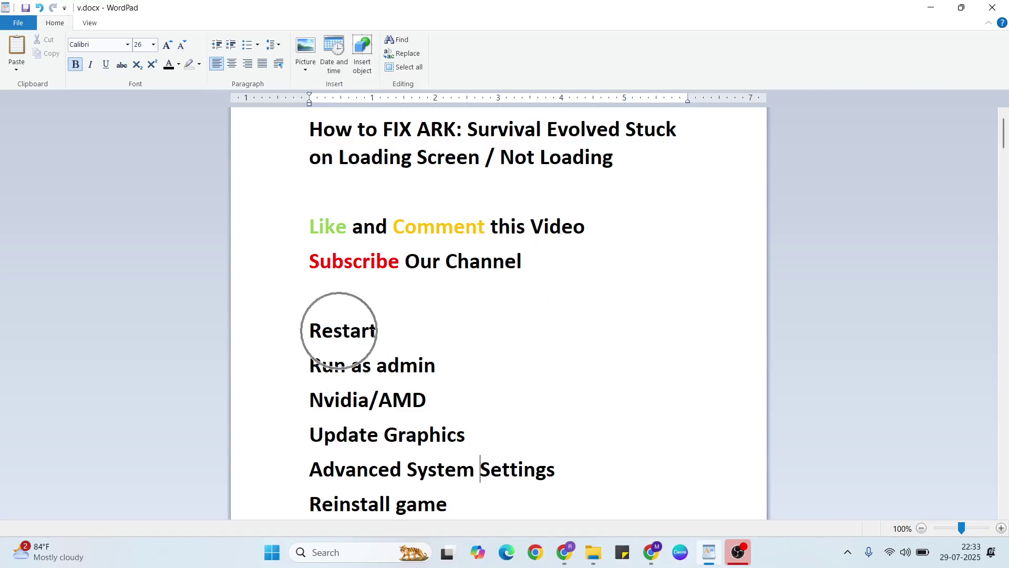
pyautogui.press('super+d')
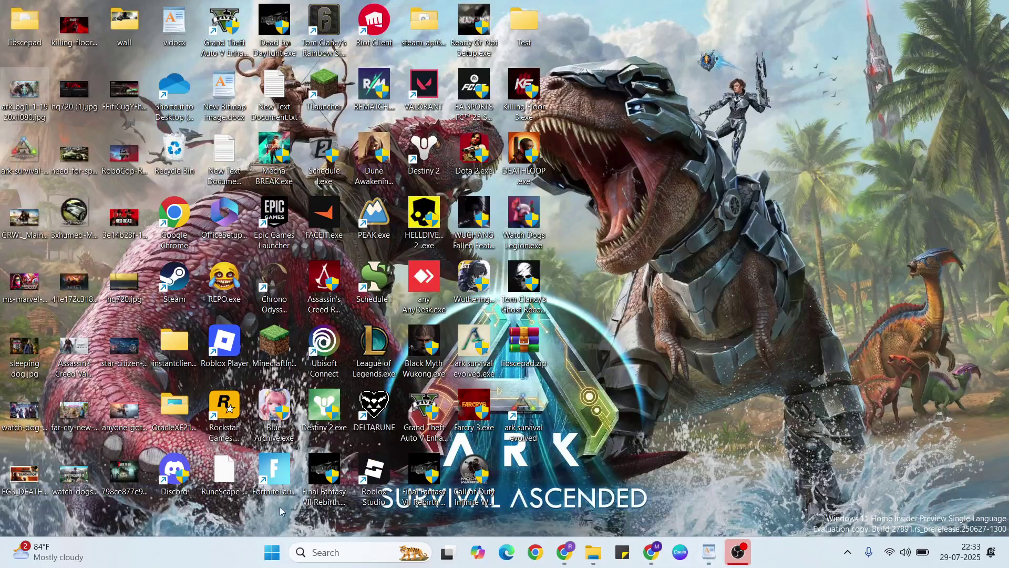
pyautogui.click(269, 554)
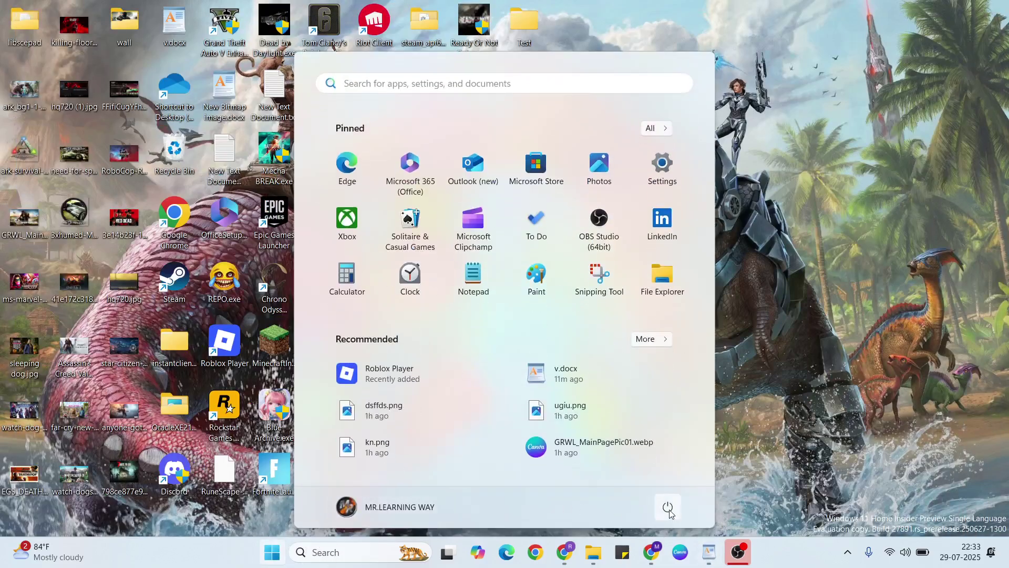
pyautogui.click(668, 508)
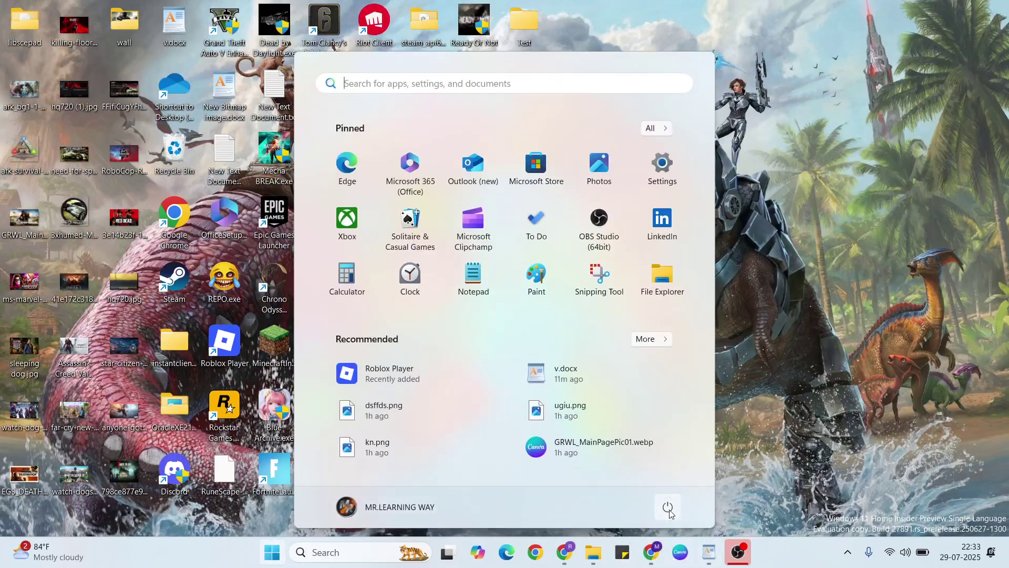
pyautogui.click(722, 488)
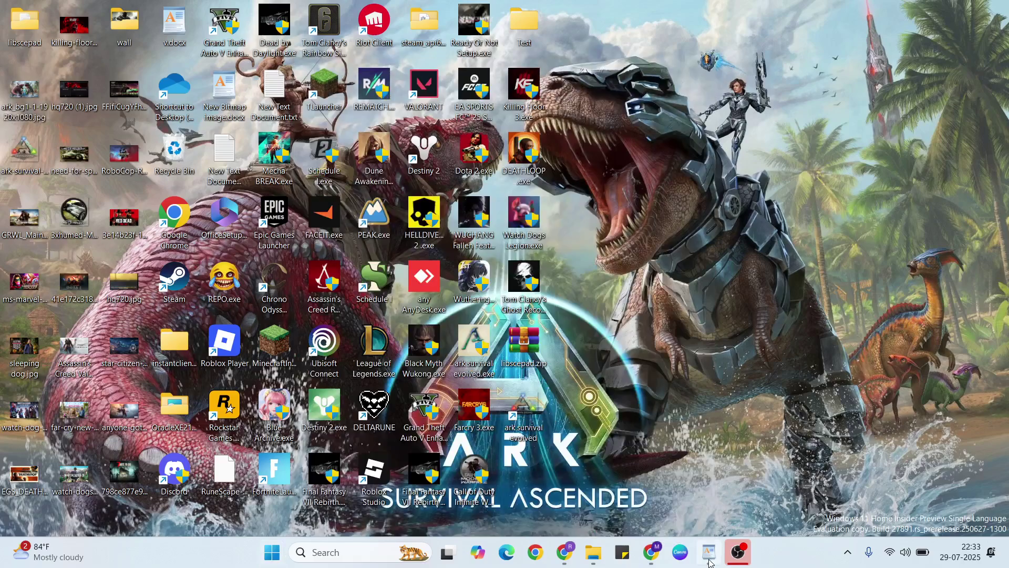
pyautogui.click(709, 552)
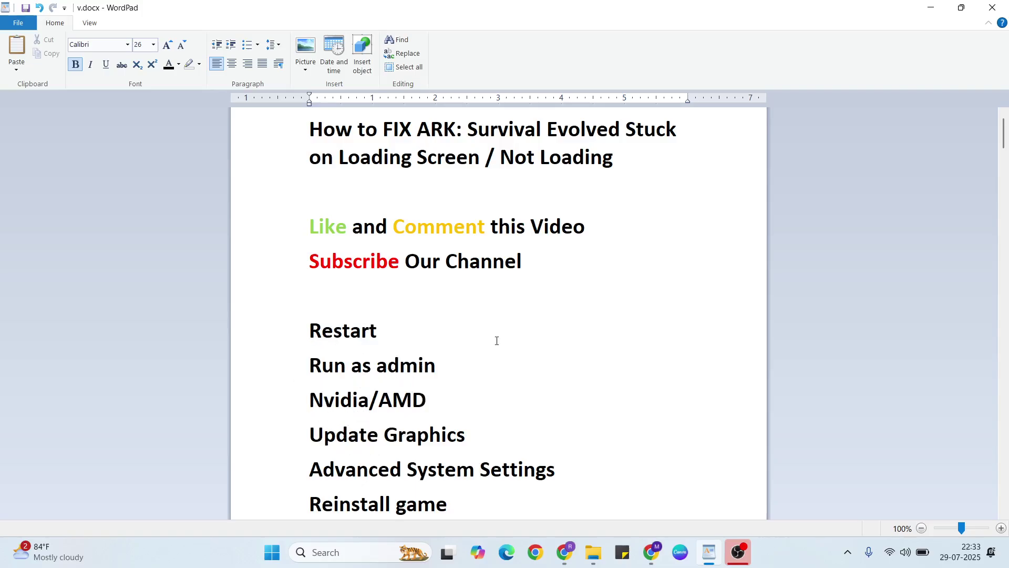
pyautogui.press('super+d')
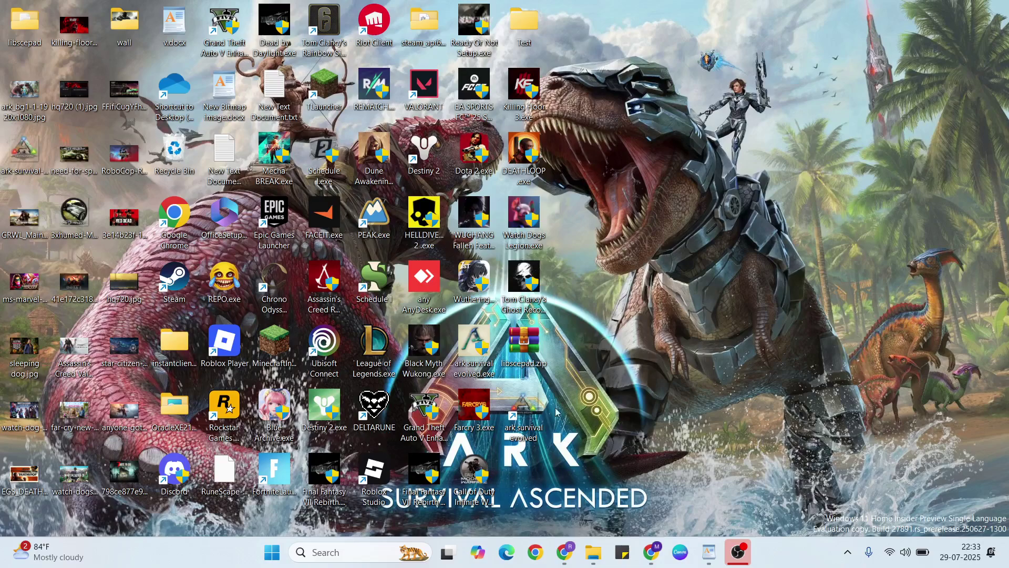
# Set ark survival evolved.exe to Windows 8 compatibility mode and Run as administrator, and apply
pyautogui.rightClick(524, 406)
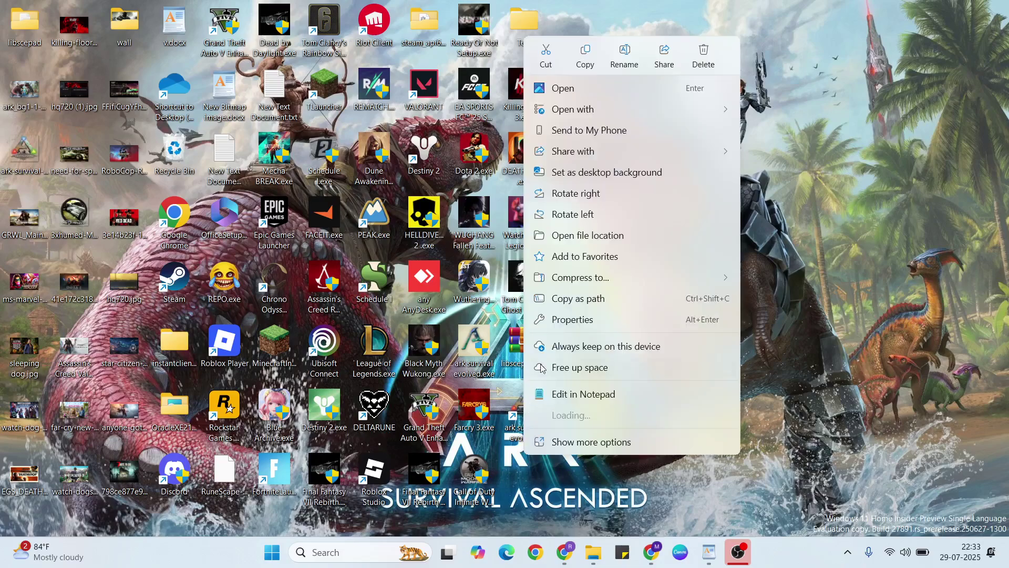
pyautogui.click(580, 321)
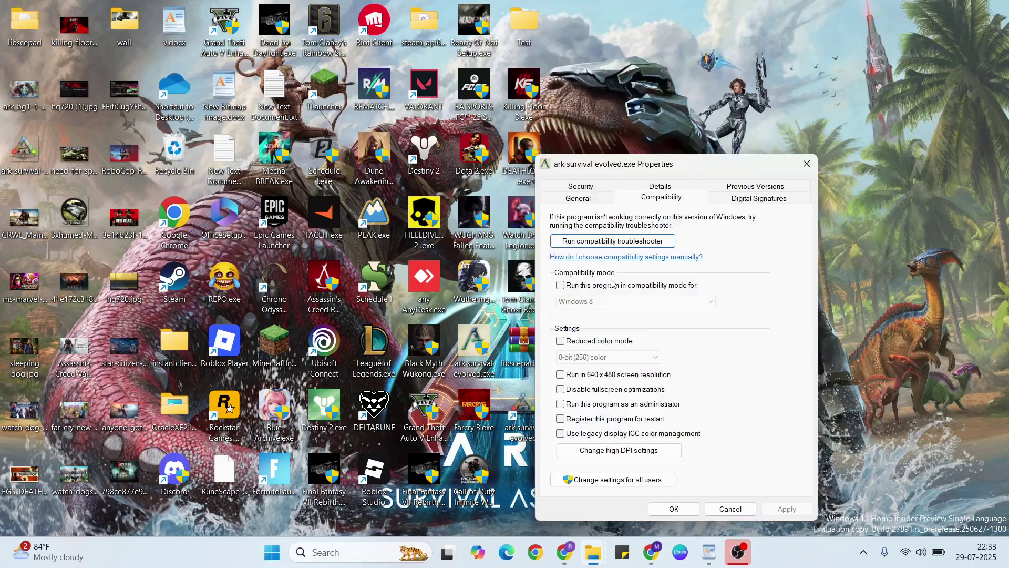
pyautogui.click(560, 286)
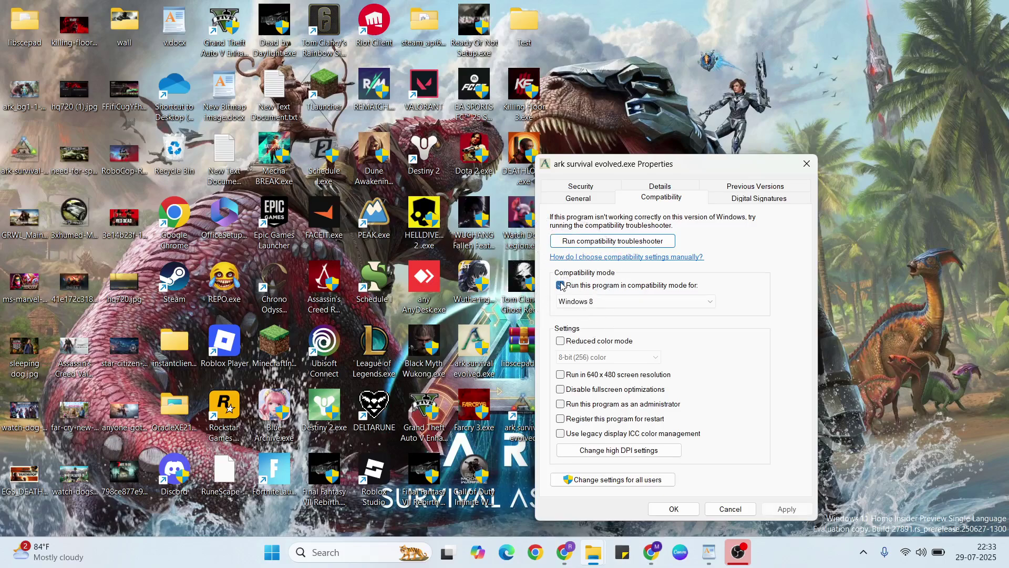
pyautogui.click(560, 406)
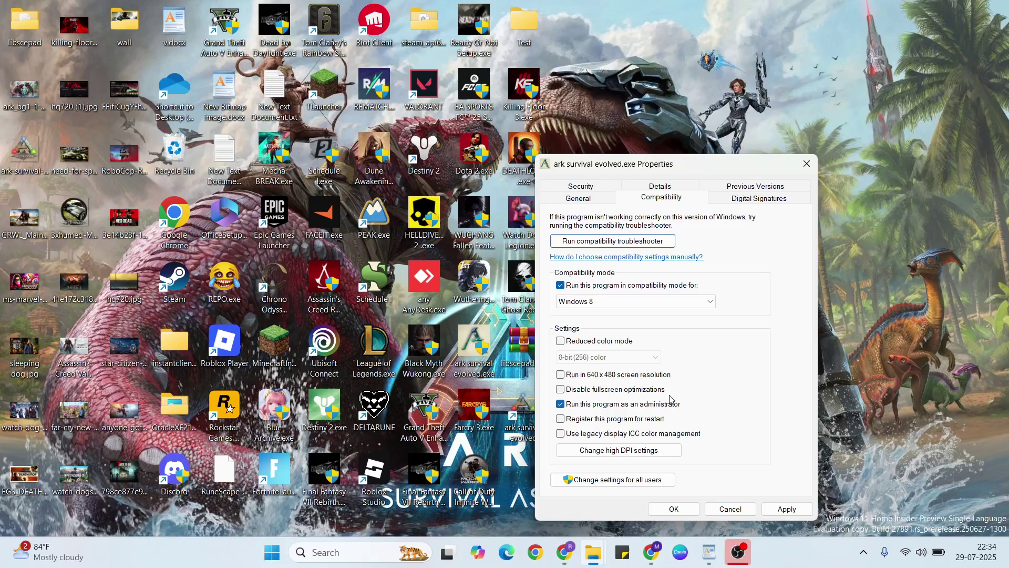
pyautogui.click(787, 509)
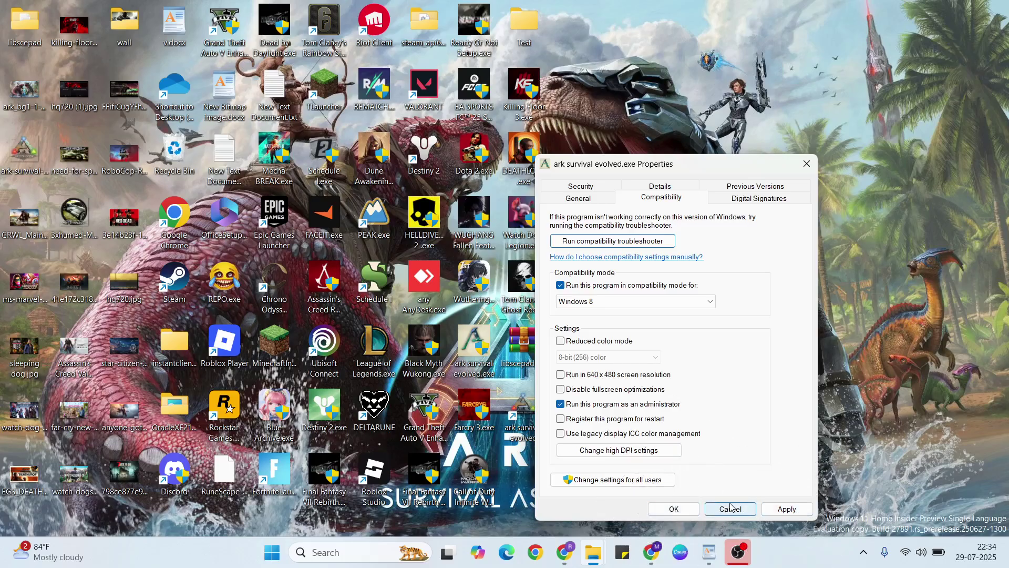
pyautogui.click(730, 508)
# Minimize WordPad, search for nvidia and launch NVIDIA Control Panel from the results
pyautogui.click(709, 552)
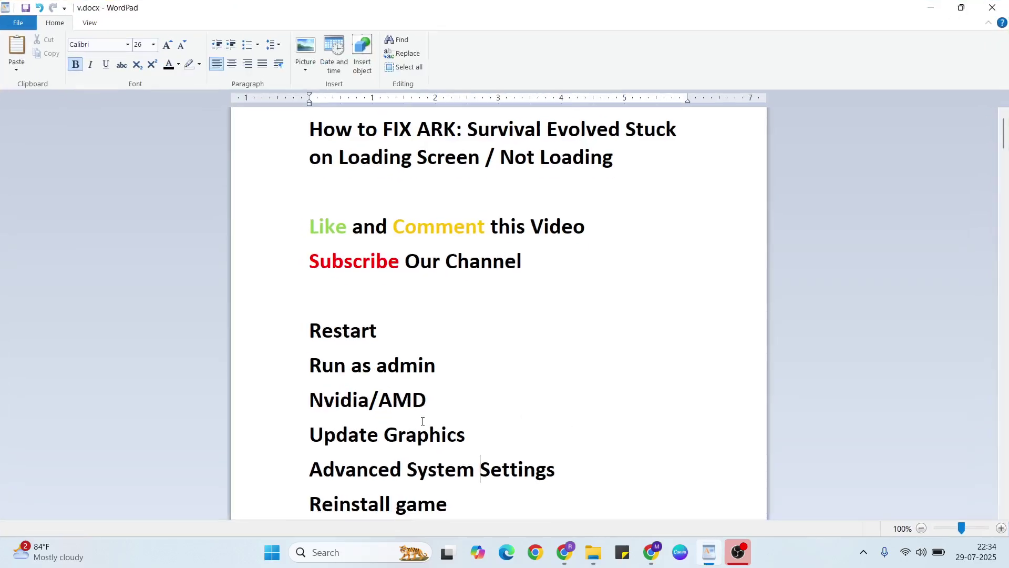
pyautogui.click(337, 399)
pyautogui.click(400, 405)
pyautogui.press('super+d')
pyautogui.click(338, 552)
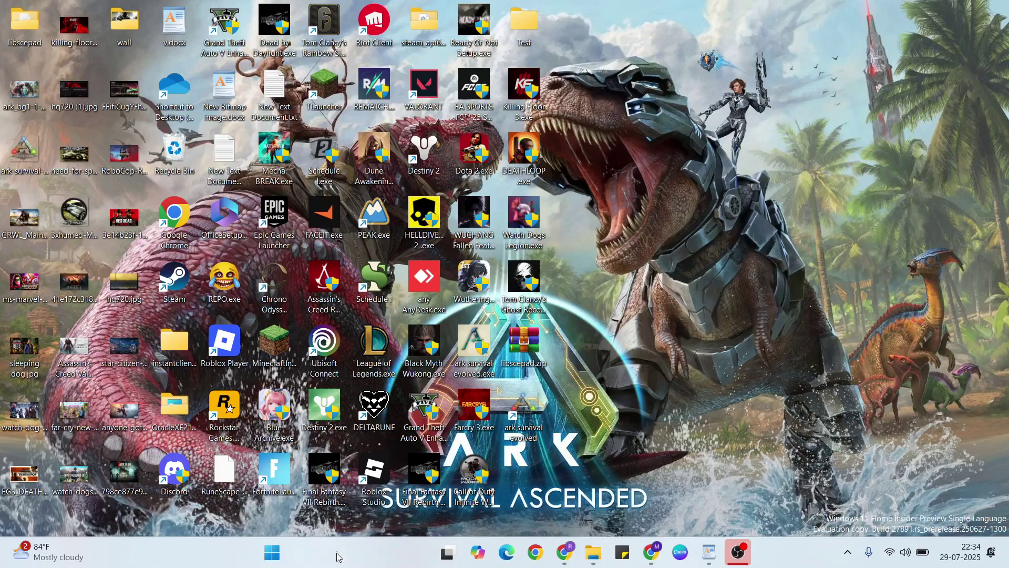
pyautogui.write('nvidia')
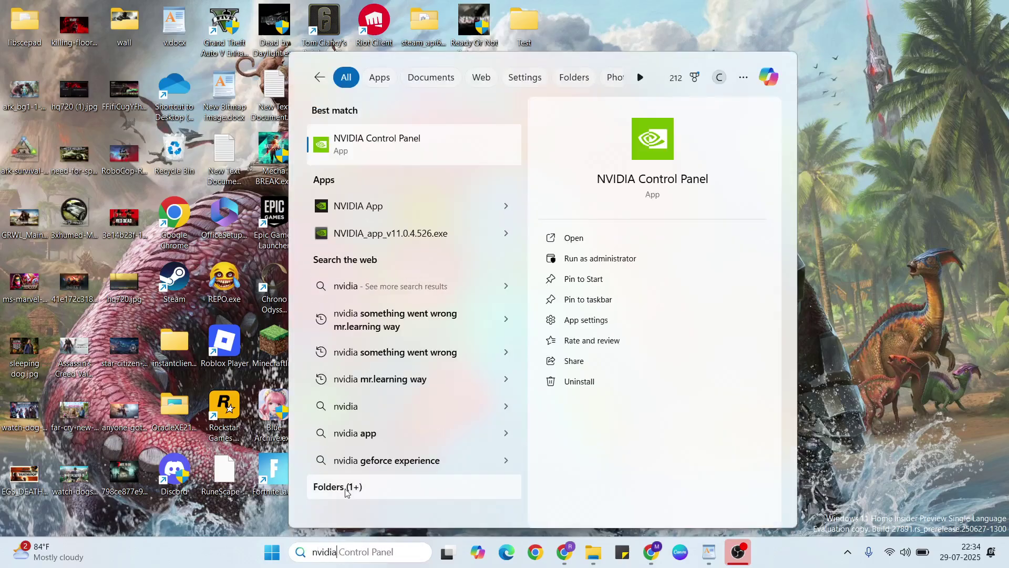
pyautogui.click(455, 148)
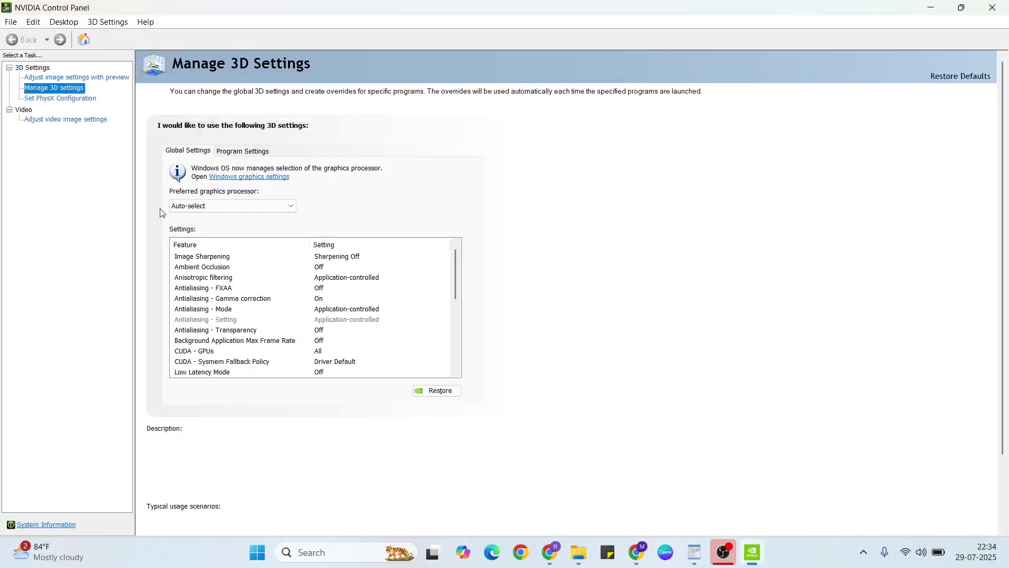
# Set the global Shader Cache Size to Unlimited under Manage 3D Settings and apply it
pyautogui.click(57, 92)
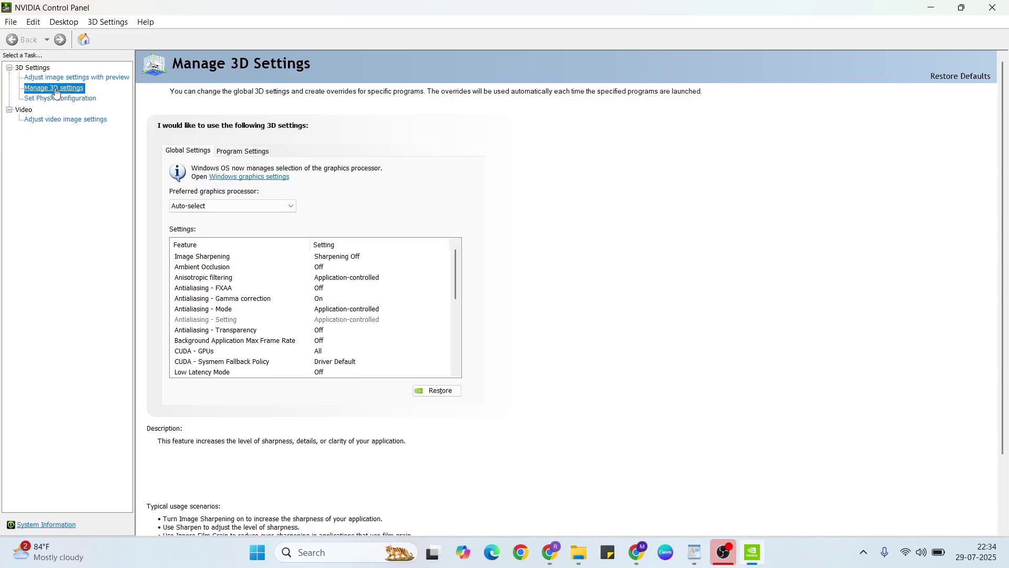
pyautogui.click(273, 298)
pyautogui.scroll(-2, 271, 304)
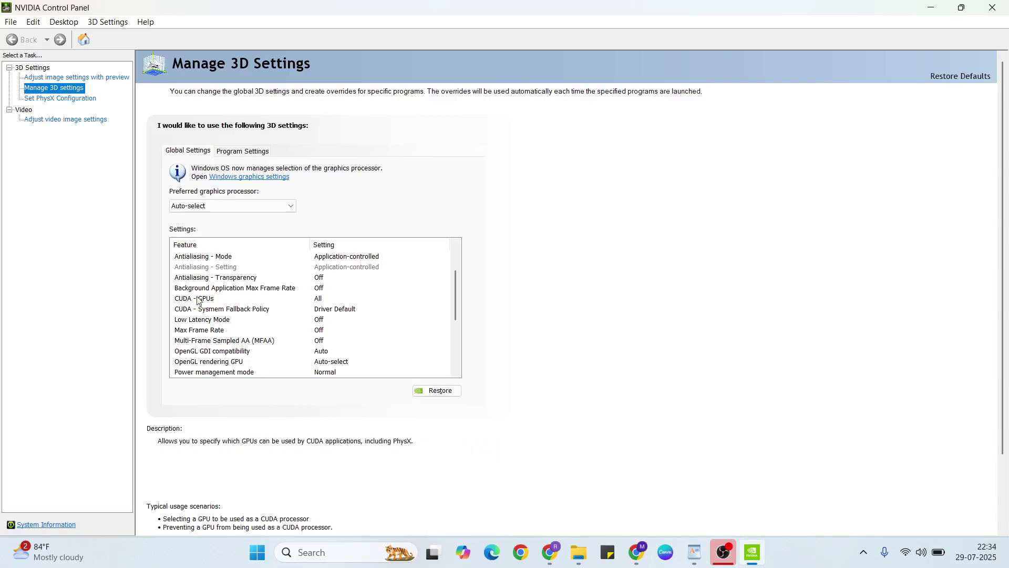
pyautogui.scroll(-2, 211, 308)
pyautogui.scroll(-2, 205, 298)
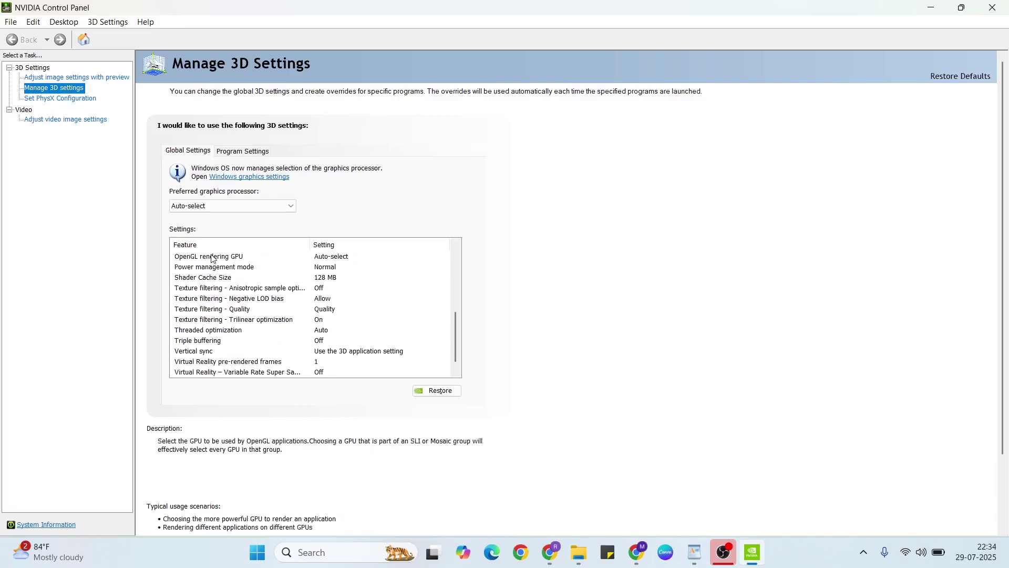
pyautogui.click(184, 279)
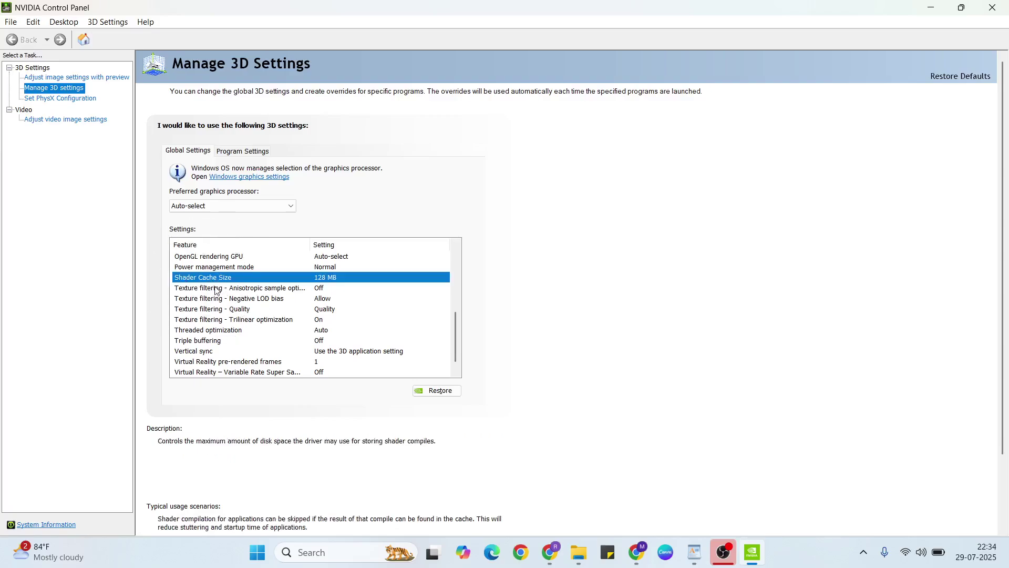
pyautogui.click(396, 284)
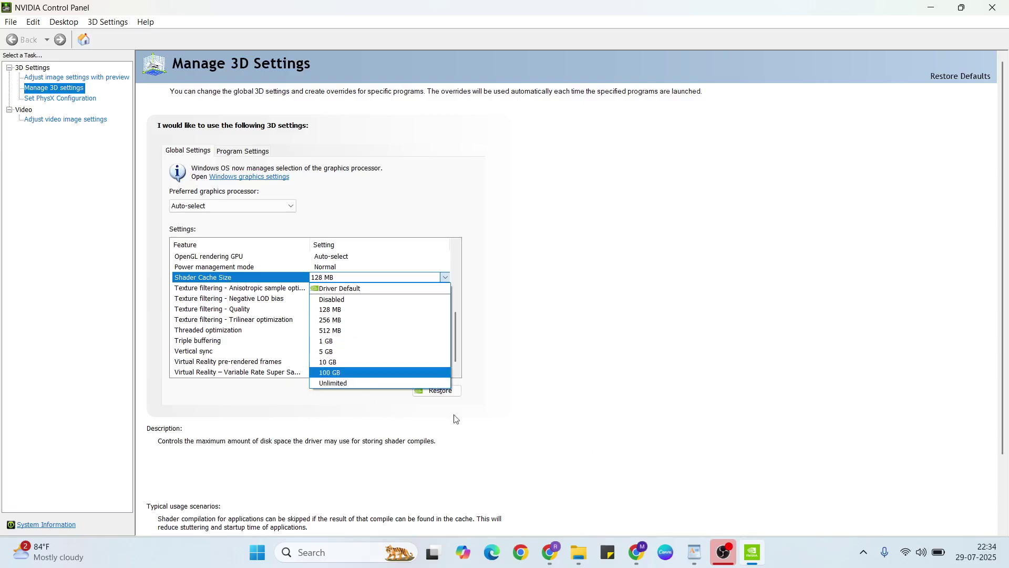
pyautogui.click(384, 385)
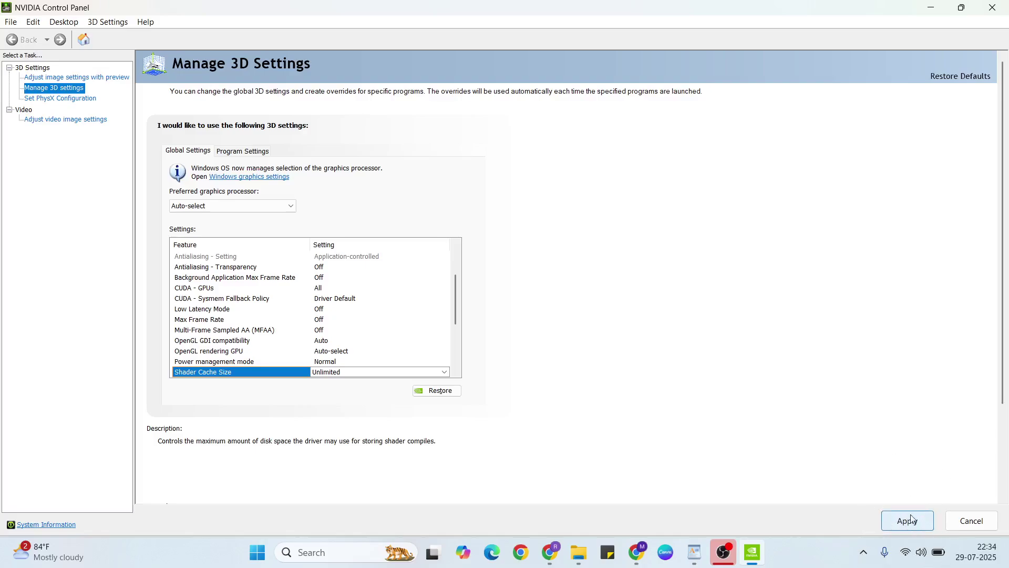
pyautogui.click(902, 520)
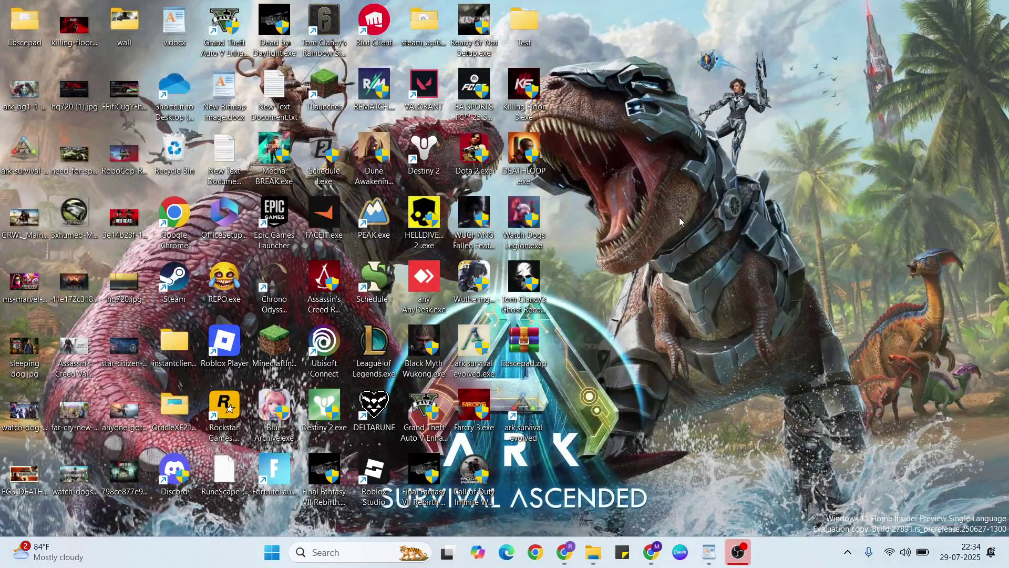
# Launch AMD Software from the desktop menu, reset the shader cache under Advanced graphics, confirm and close it
pyautogui.rightClick(678, 217)
pyautogui.click(737, 402)
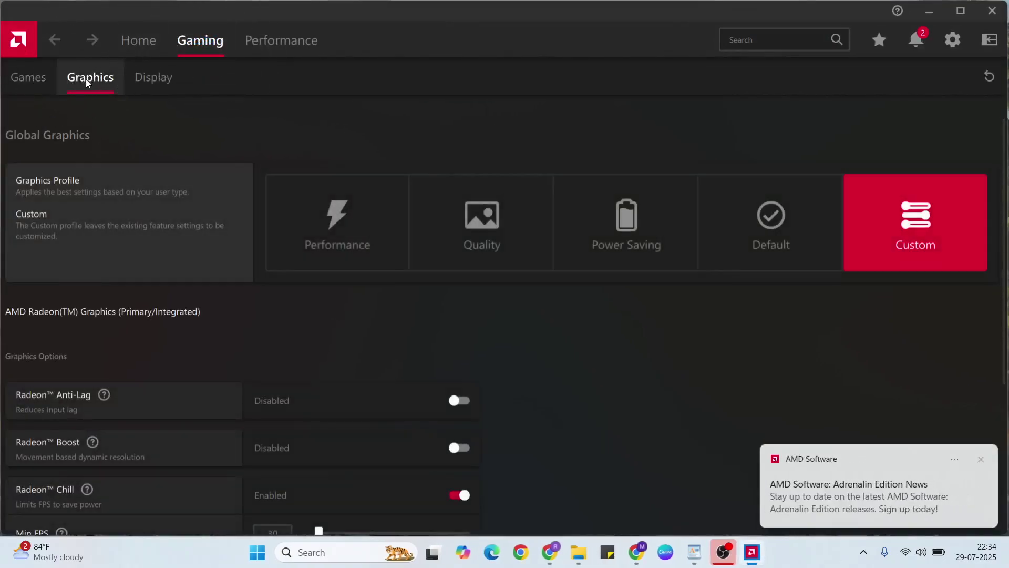
pyautogui.scroll(-3, 108, 254)
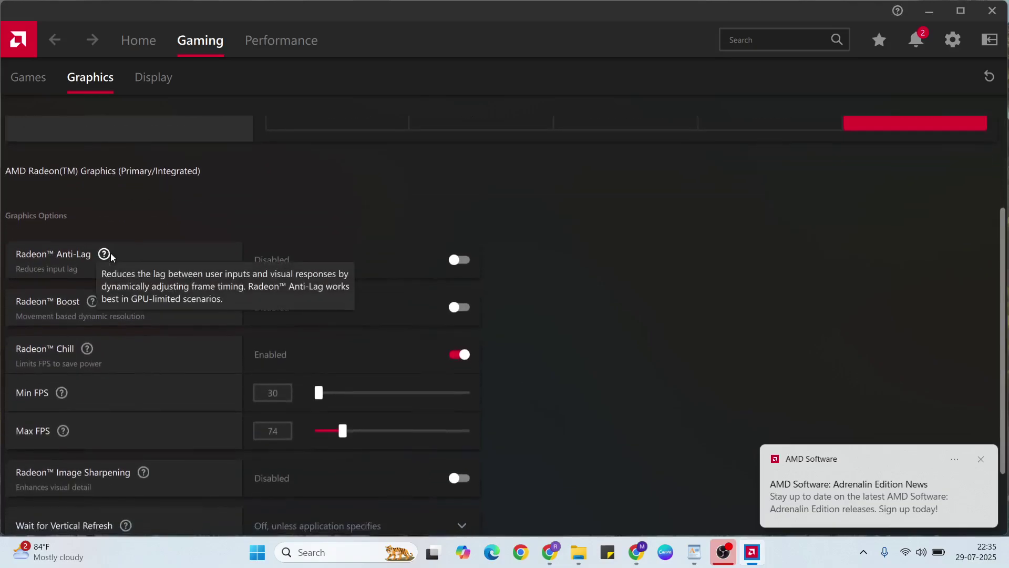
pyautogui.scroll(-2, 108, 255)
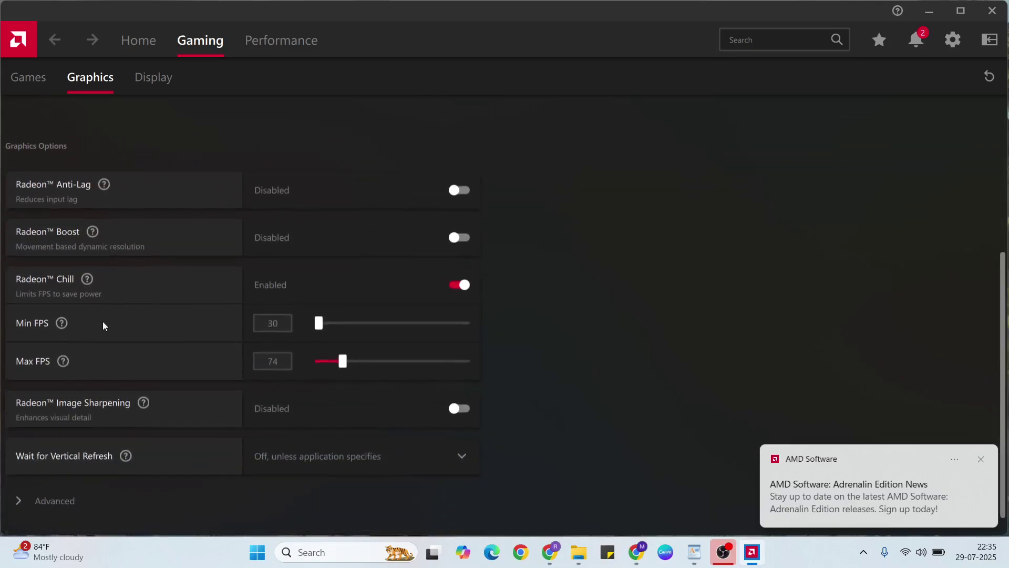
pyautogui.click(55, 501)
pyautogui.scroll(-5, 56, 503)
pyautogui.scroll(-5, 56, 503)
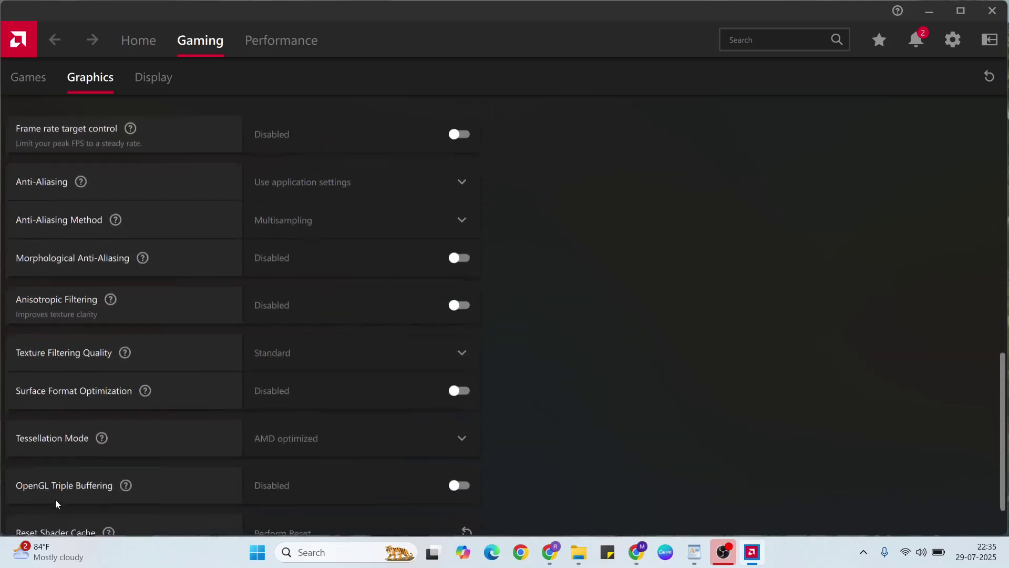
pyautogui.scroll(-2, 56, 504)
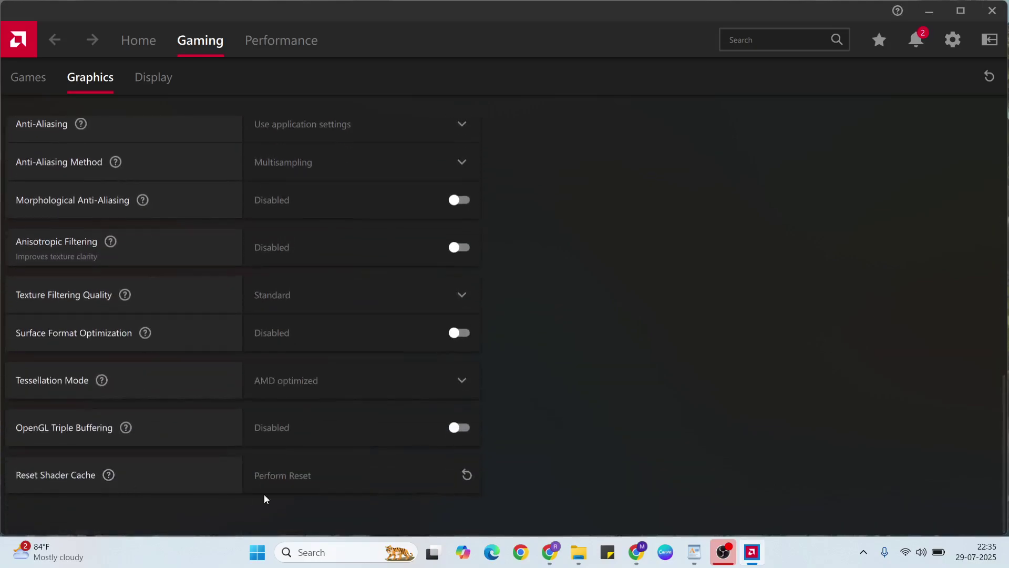
pyautogui.click(347, 474)
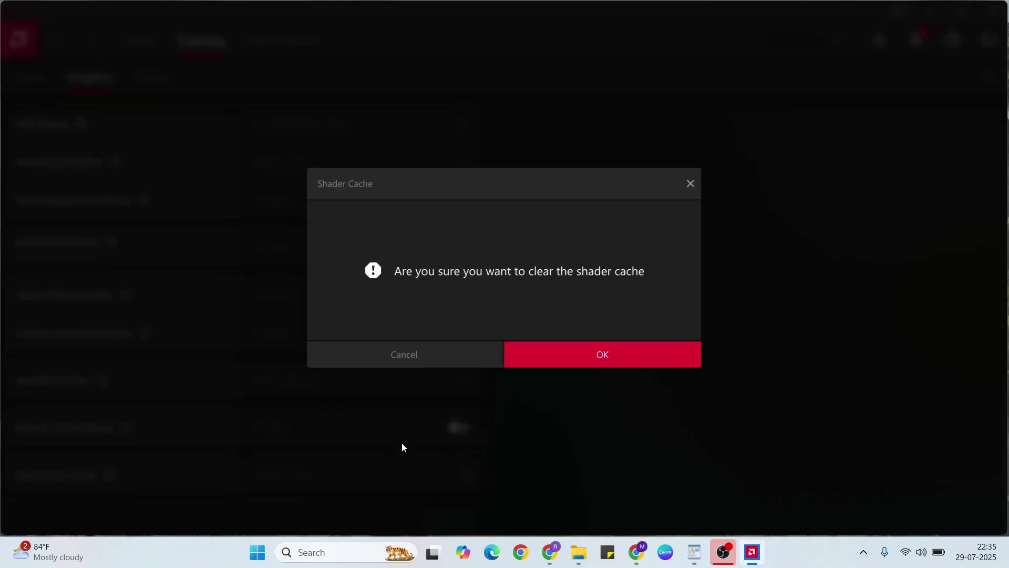
pyautogui.click(597, 356)
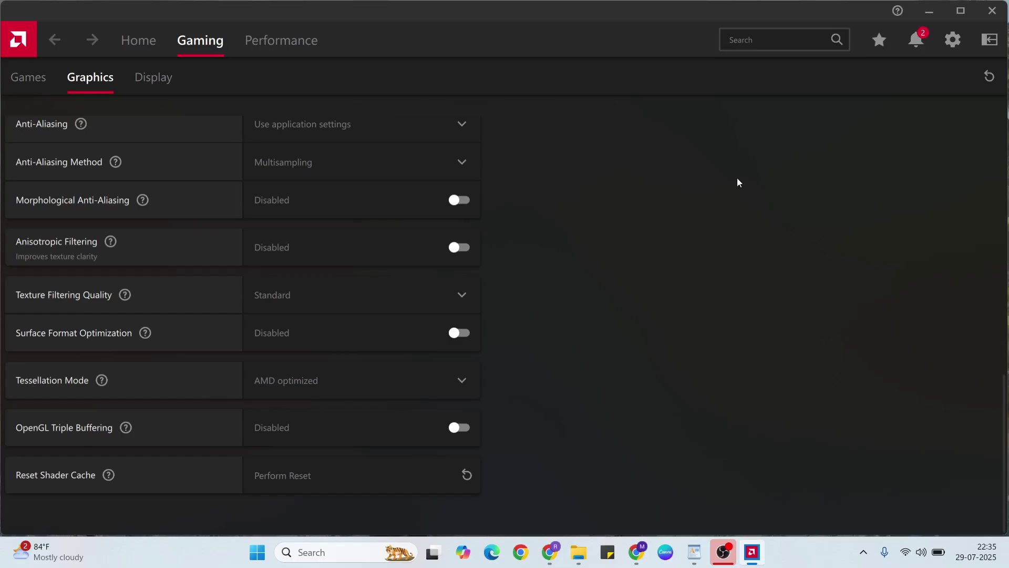
pyautogui.click(990, 16)
pyautogui.moveTo(695, 552)
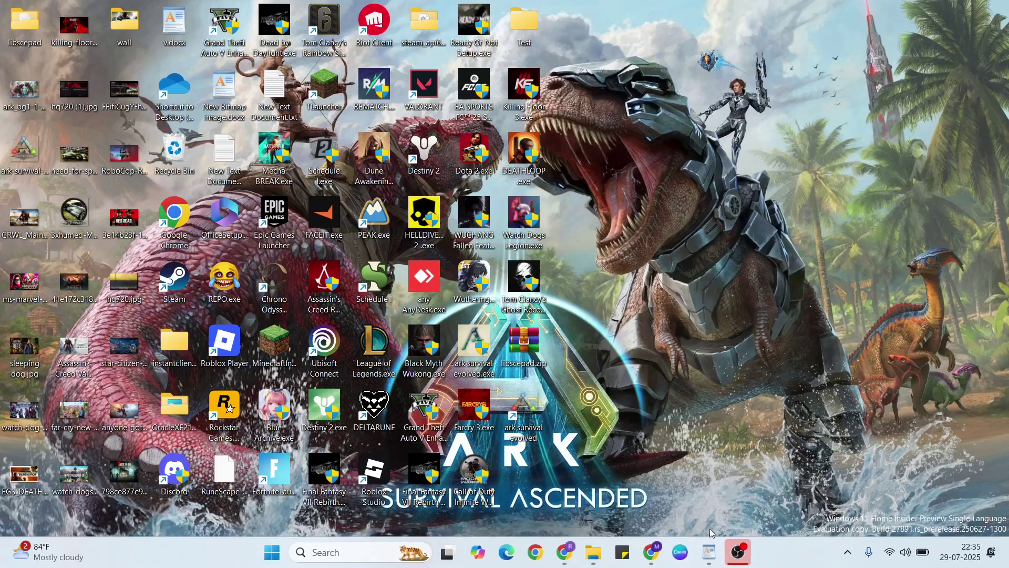
pyautogui.click(657, 496)
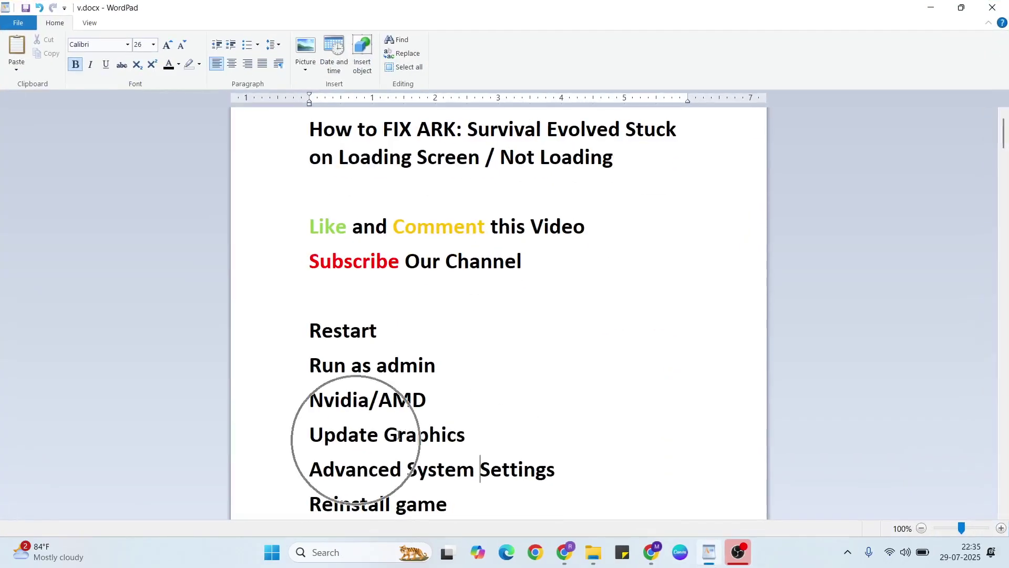
pyautogui.press('super+d')
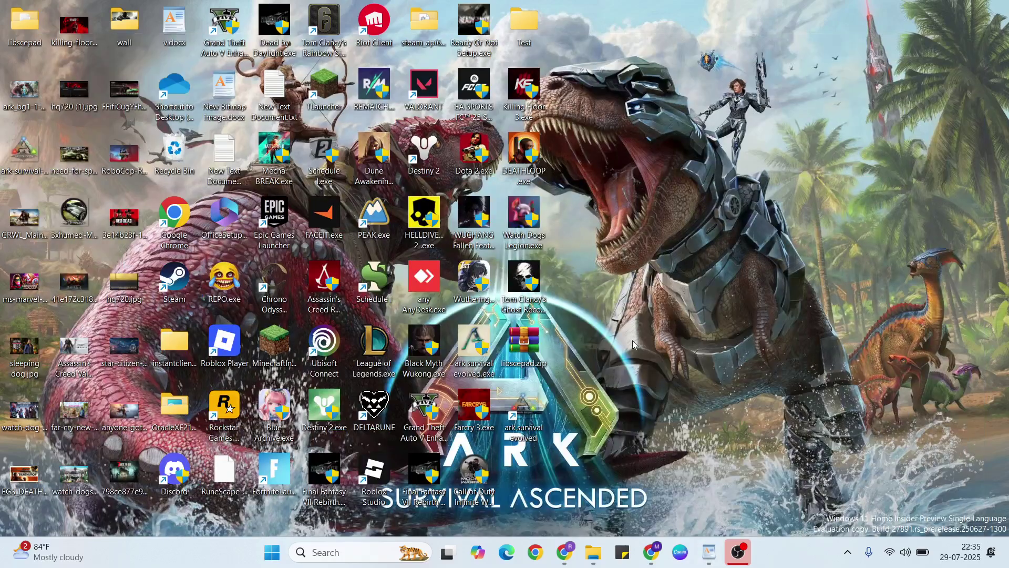
# Search for nvidia and launch the NVIDIA App from the results
pyautogui.click(359, 552)
pyautogui.write('nvidia')
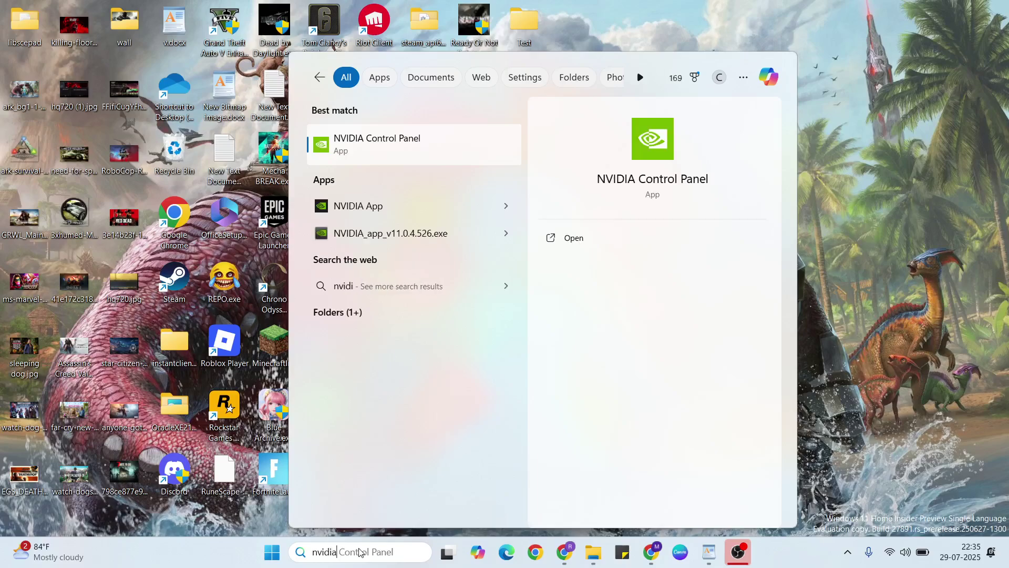
pyautogui.click(411, 143)
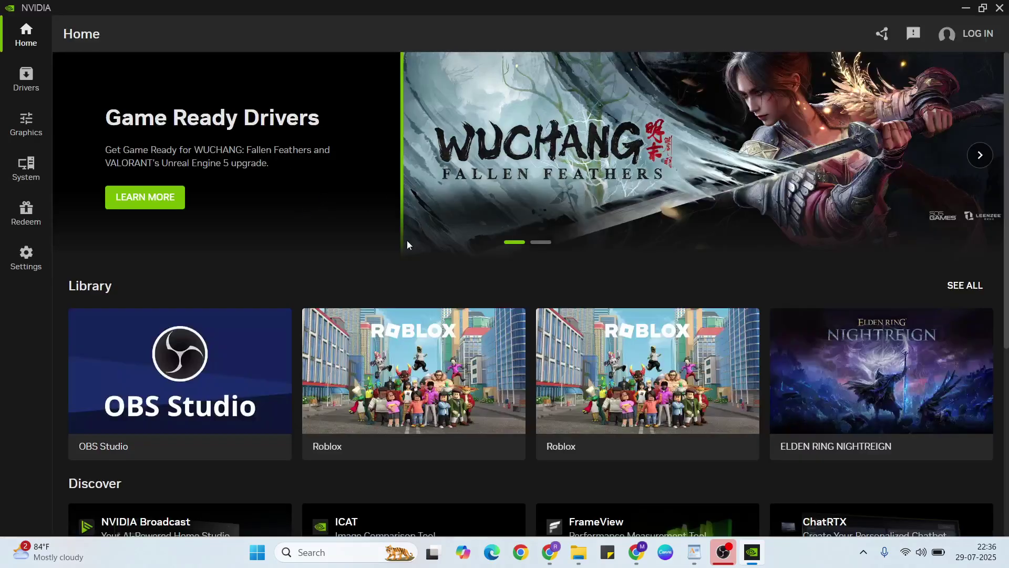
# Download the new Game Ready Driver 577.00 from the Drivers page and close the NVIDIA App
pyautogui.click(26, 79)
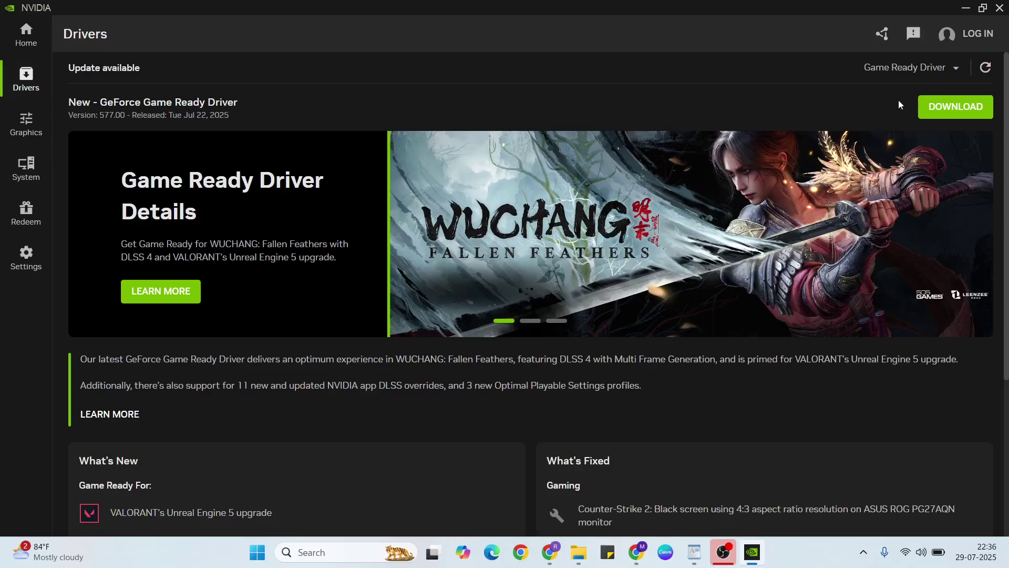
pyautogui.click(949, 108)
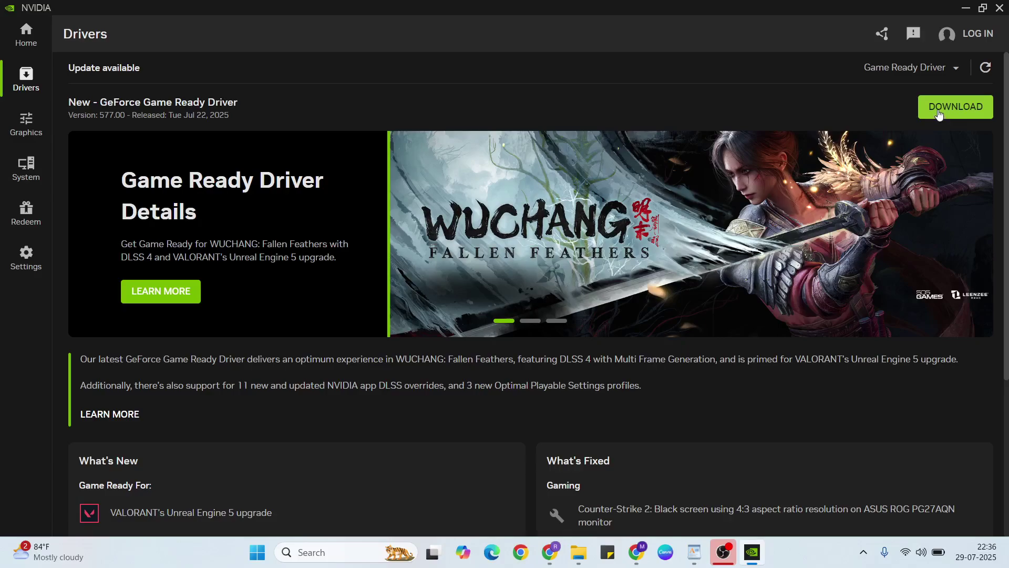
pyautogui.click(1000, 8)
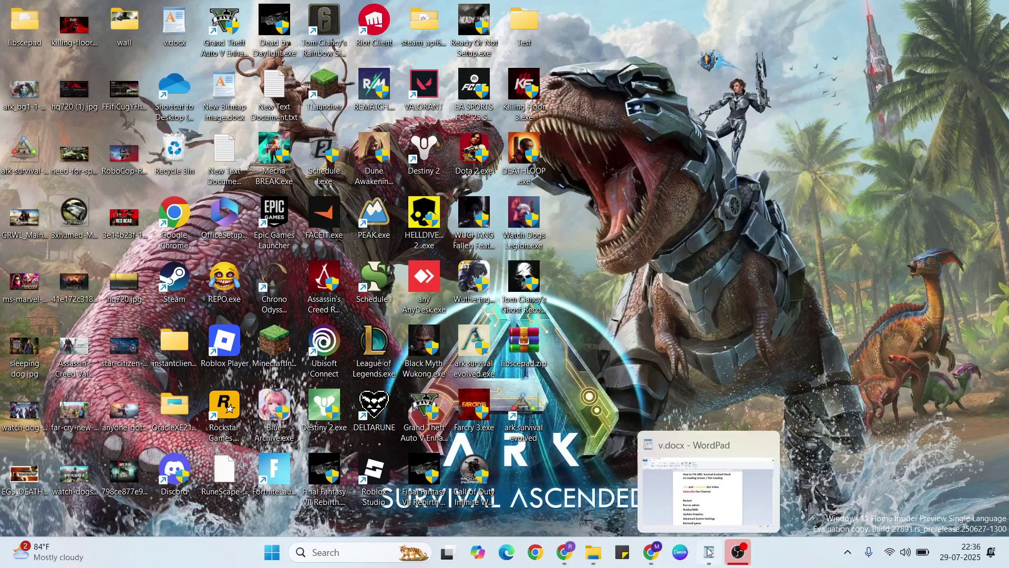
pyautogui.click(709, 552)
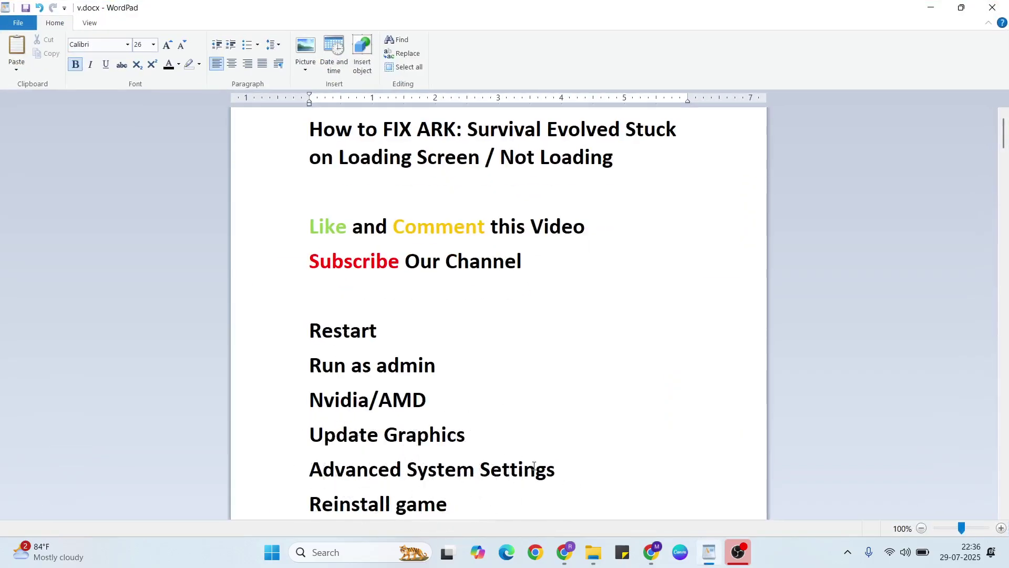
pyautogui.click(930, 8)
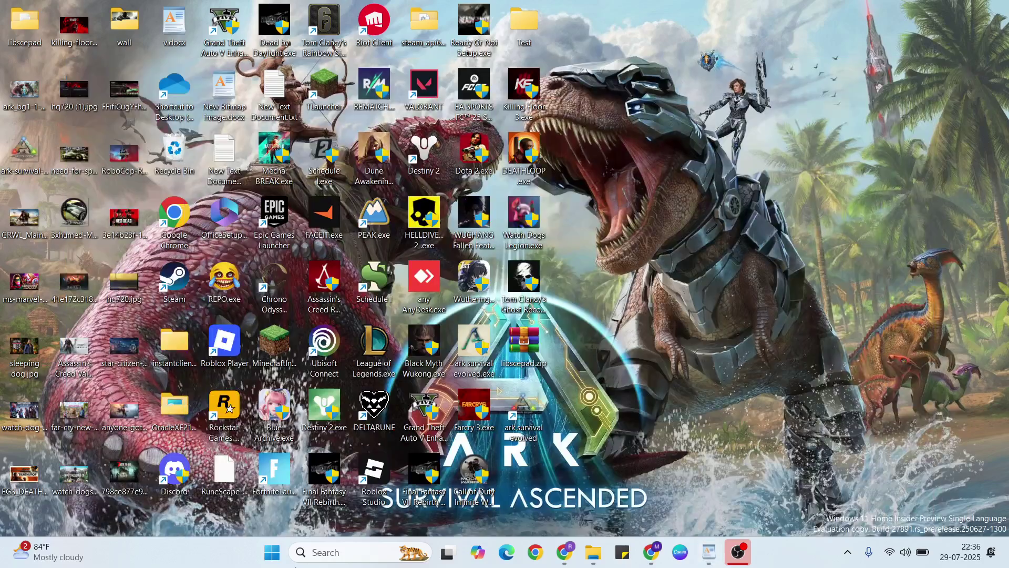
# Reach Performance Options' Advanced page via advanced system settings, showing processor scheduling and virtual memory
pyautogui.click(334, 552)
pyautogui.write('adv')
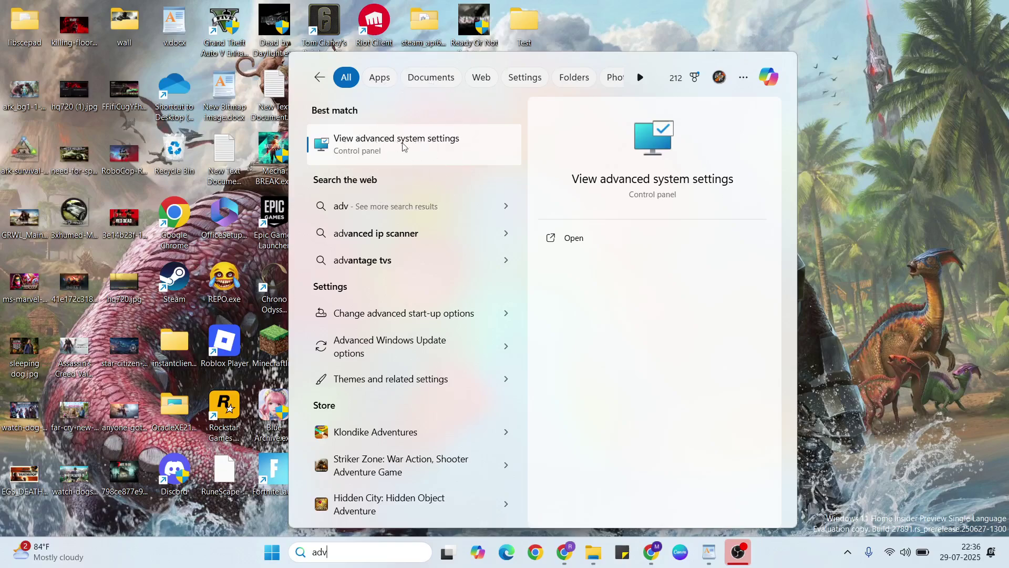
pyautogui.click(424, 143)
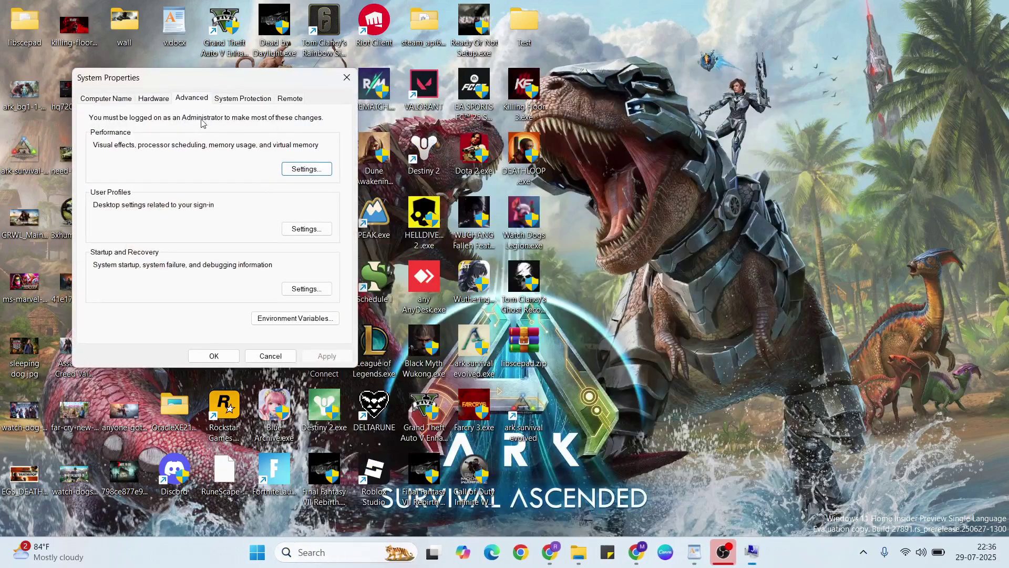
pyautogui.moveTo(199, 90); pyautogui.dragTo(343, 93)
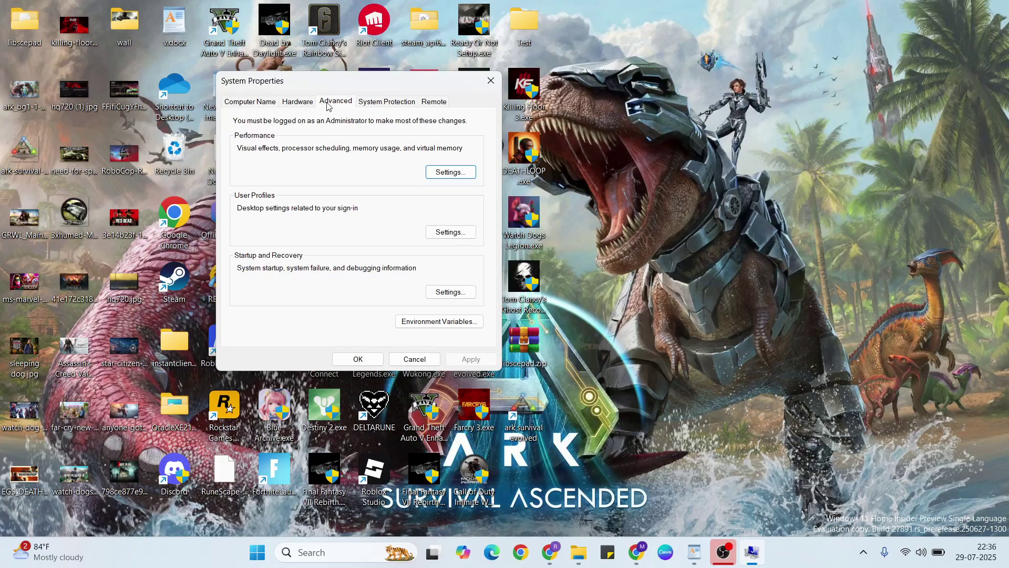
pyautogui.click(332, 103)
pyautogui.click(450, 173)
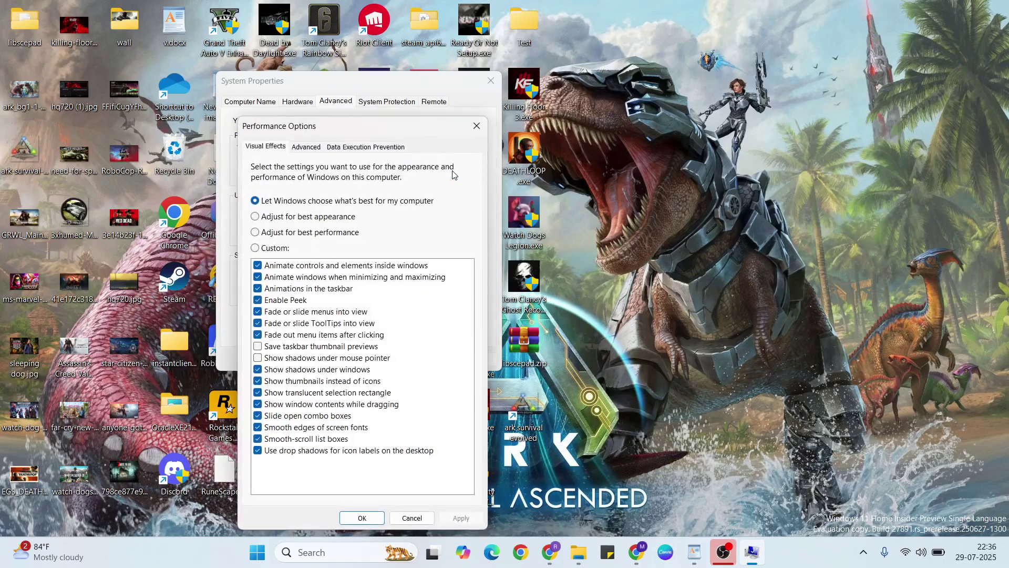
pyautogui.click(658, 203)
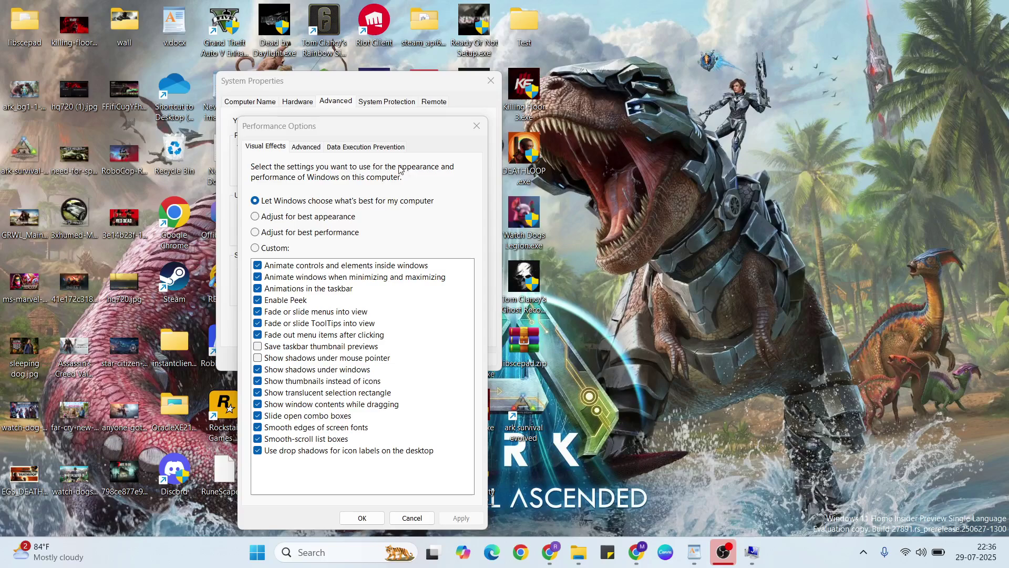
pyautogui.click(333, 133)
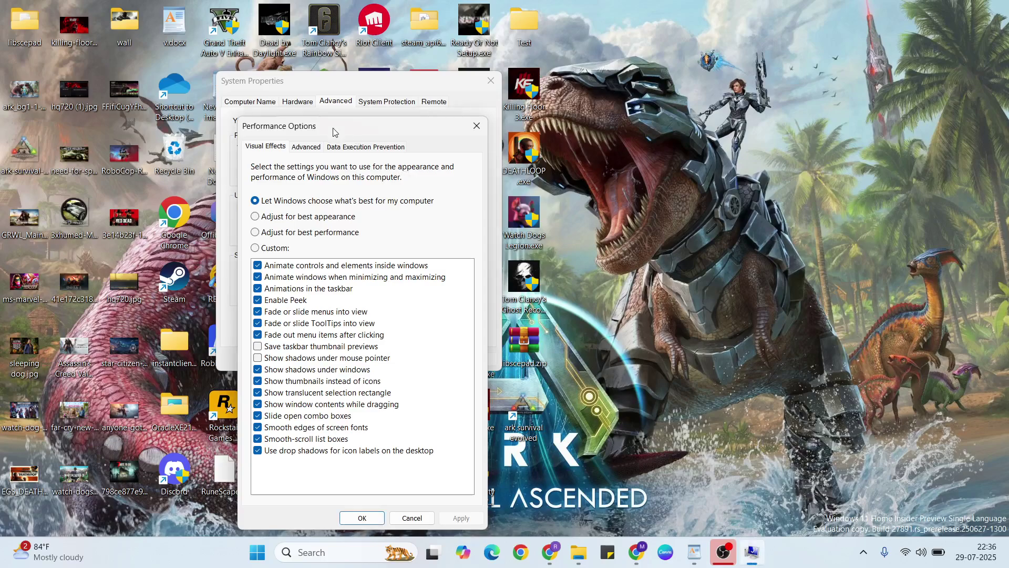
pyautogui.click(306, 147)
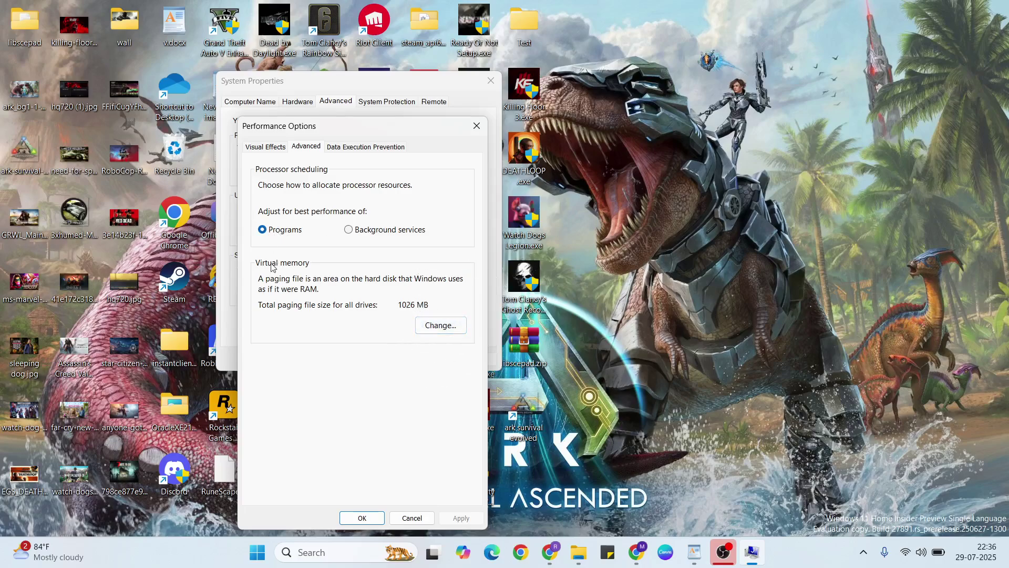
# Turn off automatic paging file management and choose Custom size for drive C:
pyautogui.click(439, 326)
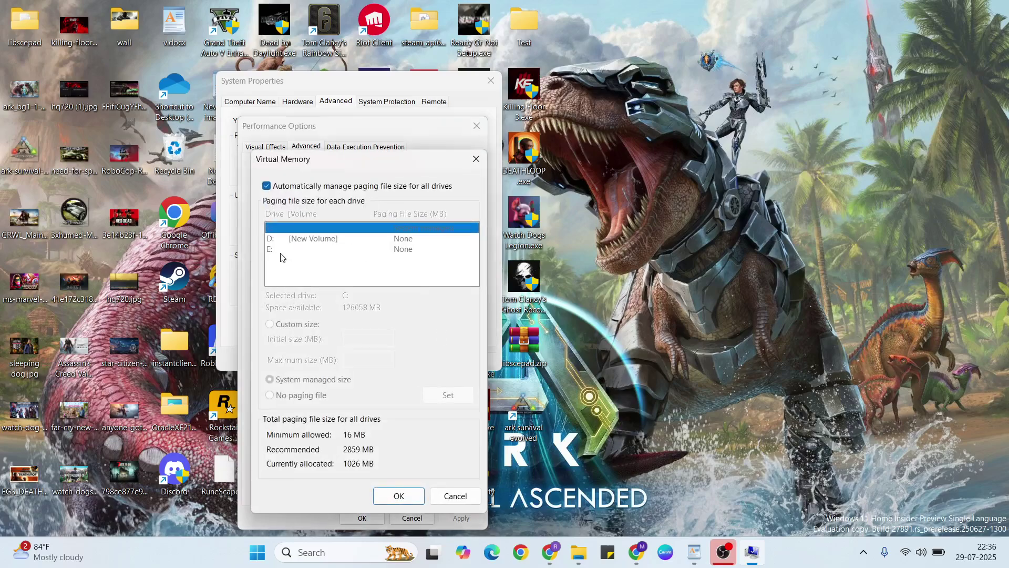
pyautogui.click(267, 185)
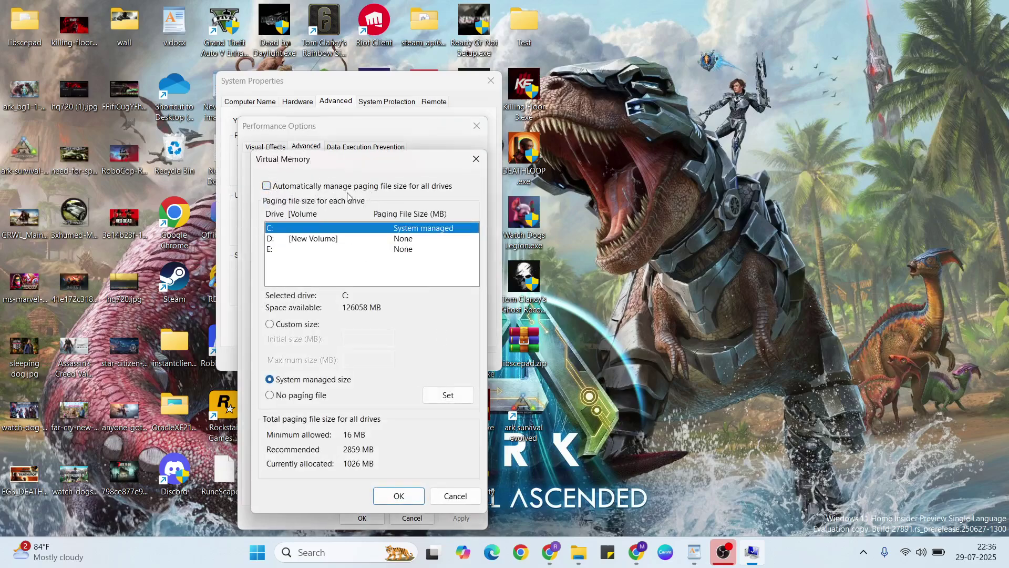
pyautogui.click(270, 324)
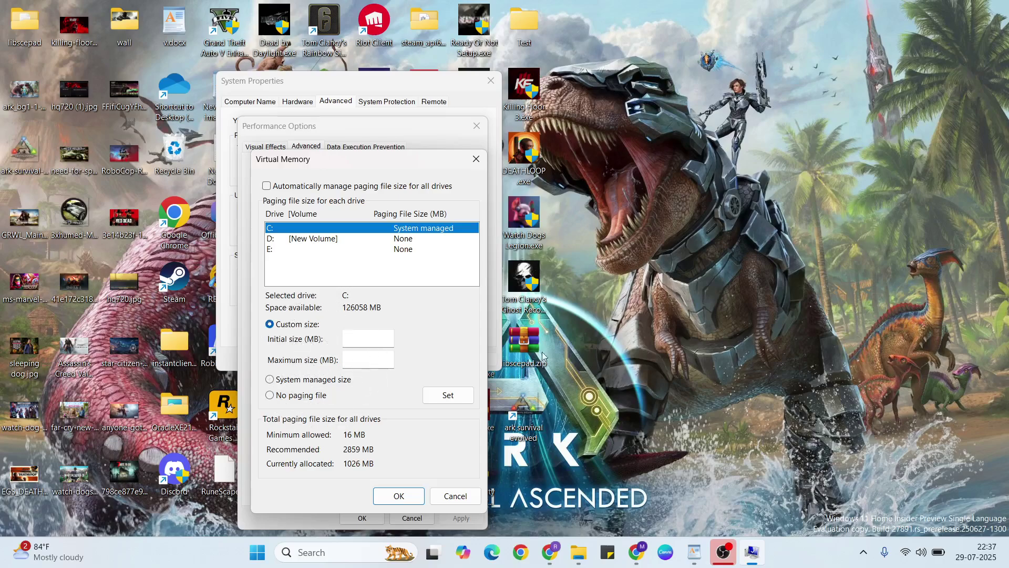
# Add the lines Ramx1.5= and Ramx3= below Advanced System Settings in the WordPad list
pyautogui.click(693, 552)
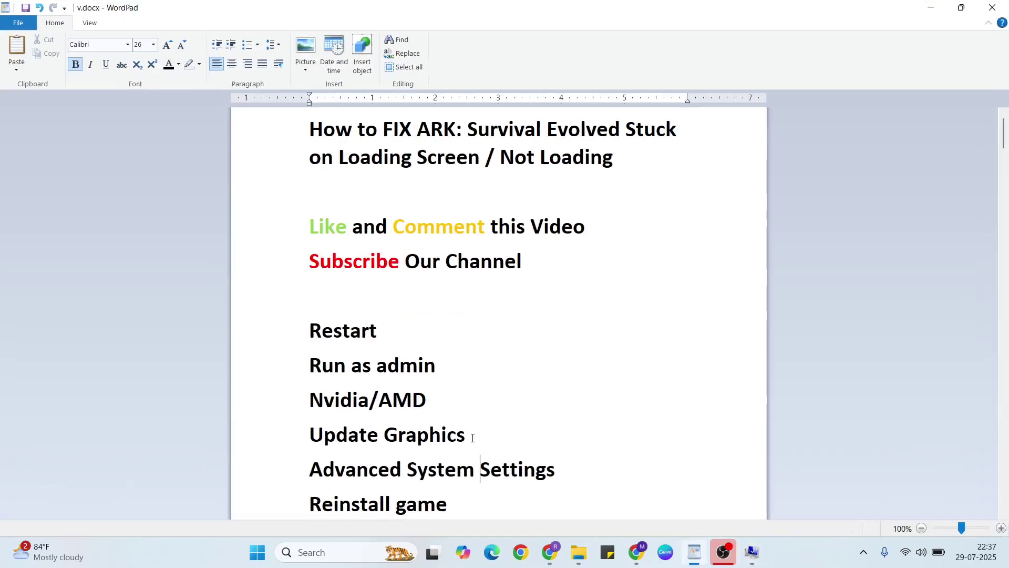
pyautogui.click(582, 463)
pyautogui.press('Return')
pyautogui.press('Return')
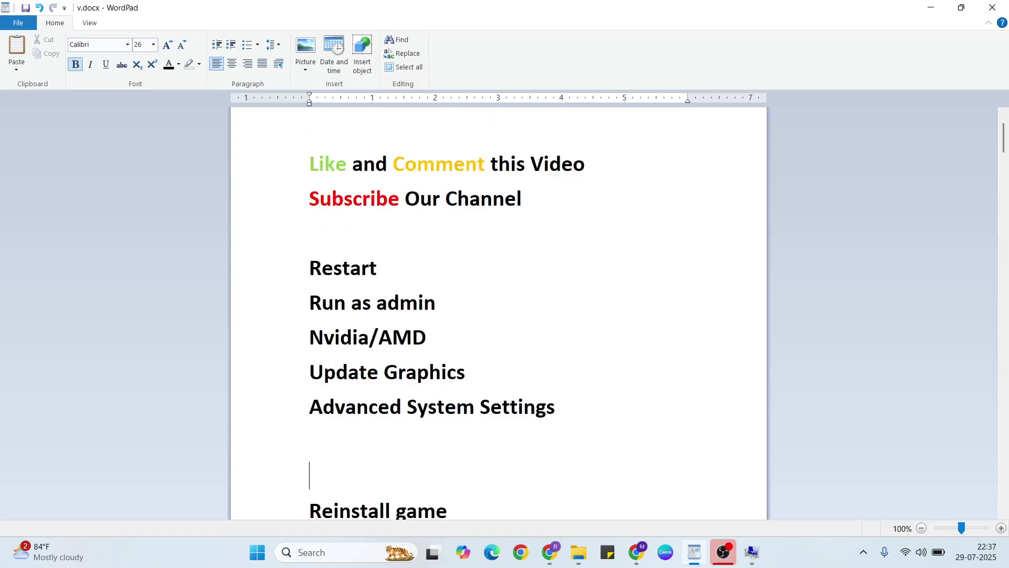
pyautogui.write('Ram')
pyautogui.write('x')
pyautogui.press('Return')
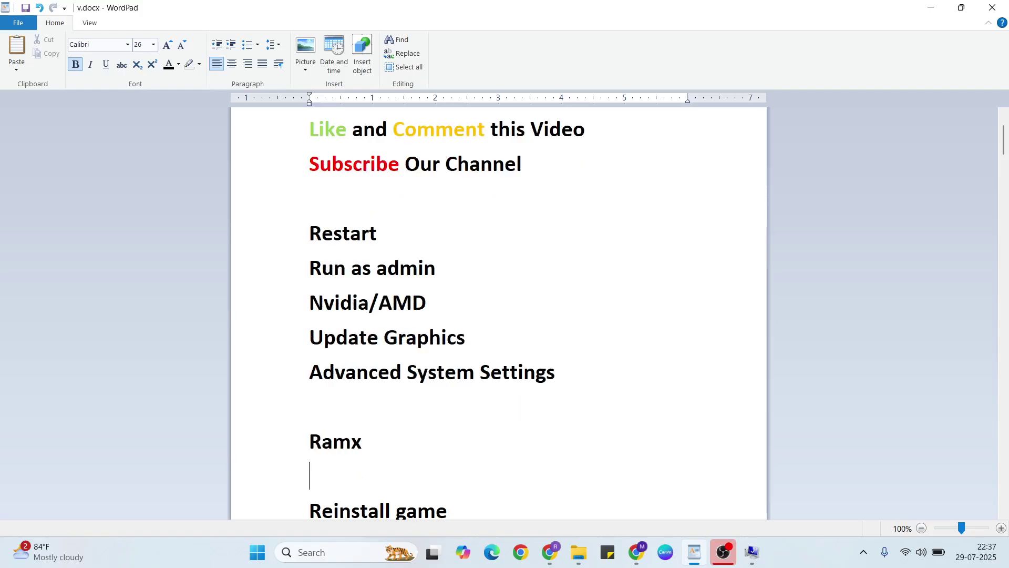
pyautogui.write('1.5=')
pyautogui.press('Return')
pyautogui.write('R')
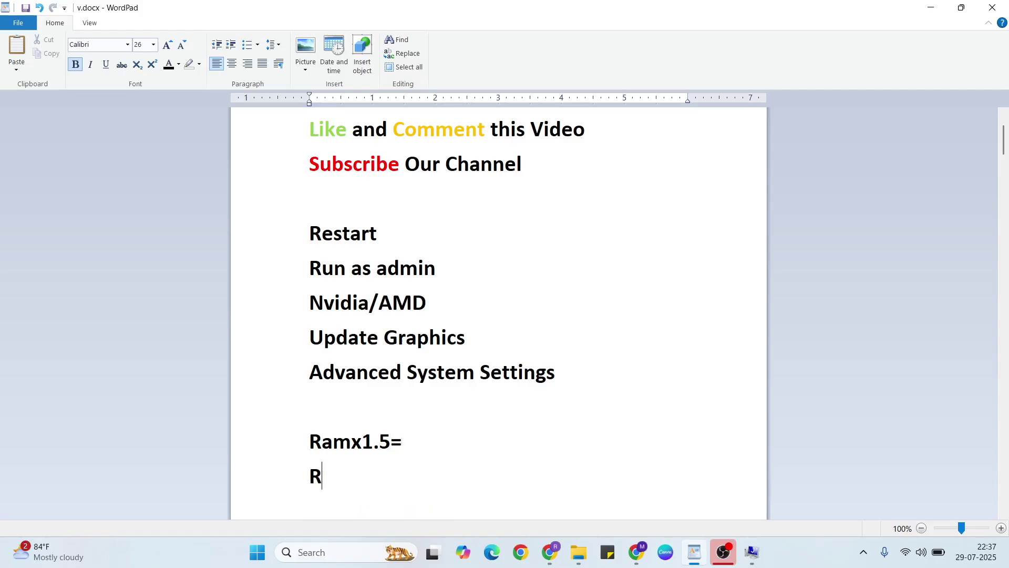
pyautogui.write('amx')
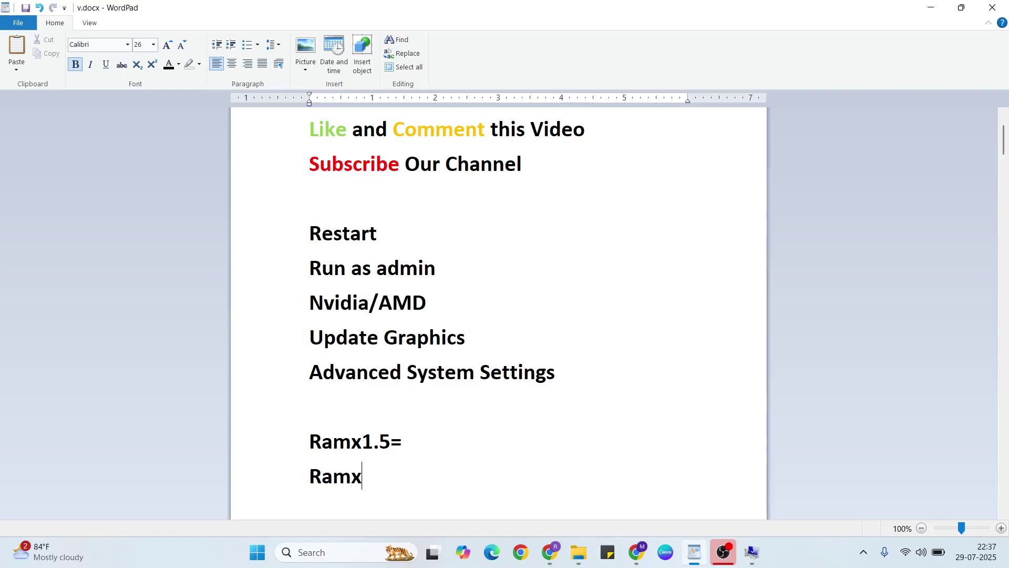
pyautogui.write('3=')
# Close the Virtual Memory and Performance Options dialogs
pyautogui.click(752, 552)
pyautogui.click(366, 360)
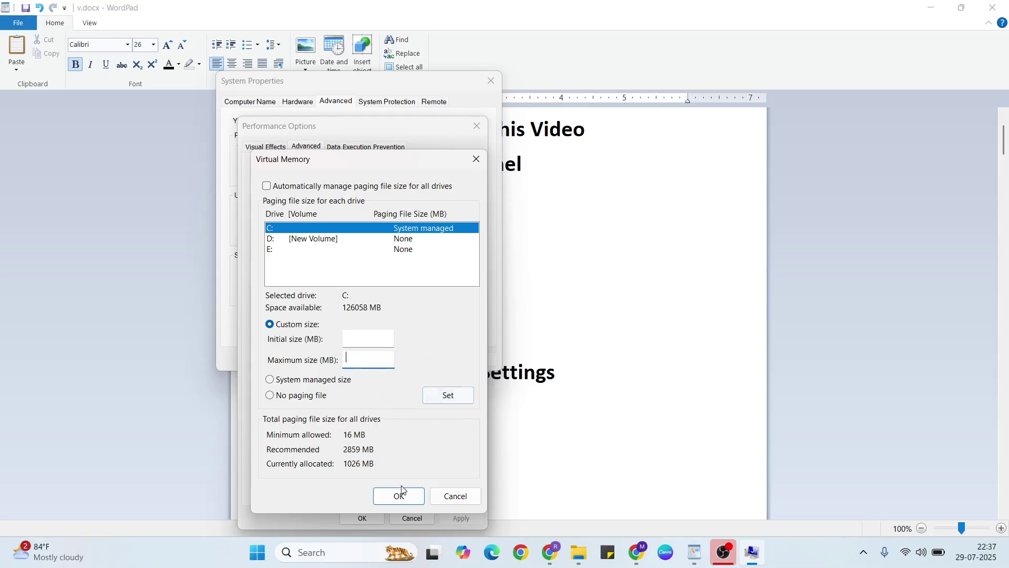
pyautogui.click(447, 497)
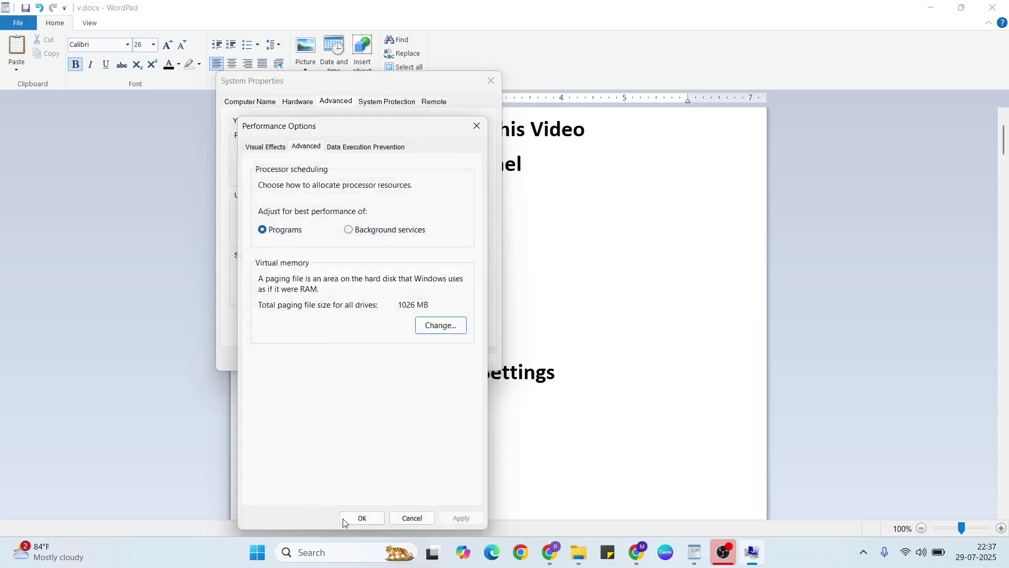
pyautogui.click(412, 518)
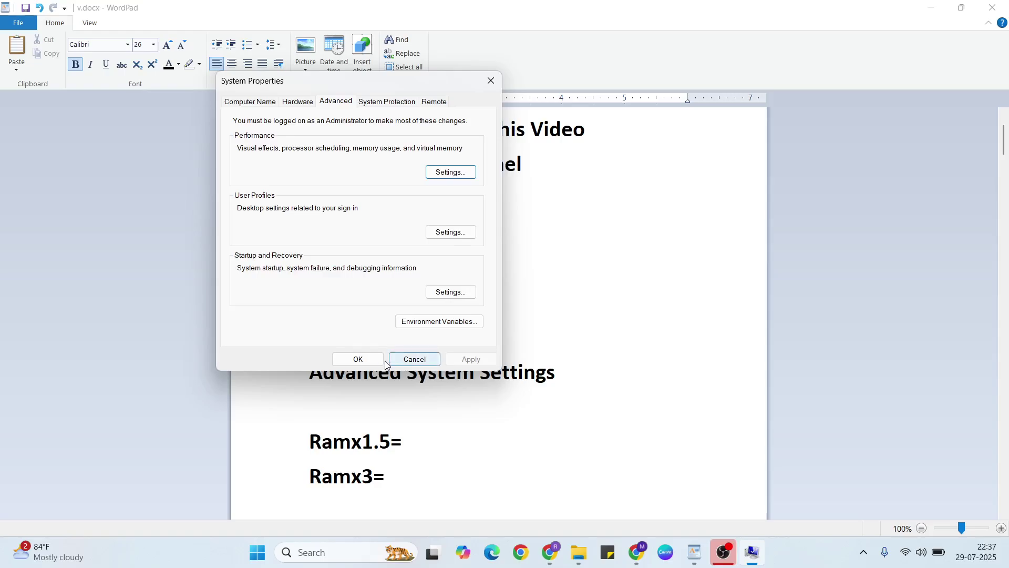
pyautogui.click(410, 360)
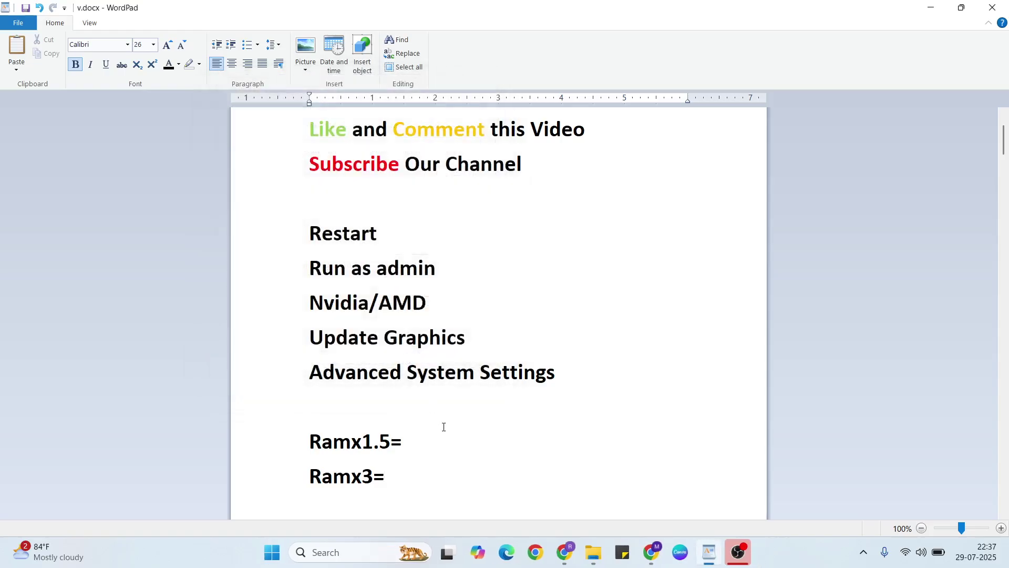
pyautogui.press('Down')
pyautogui.press('Down')
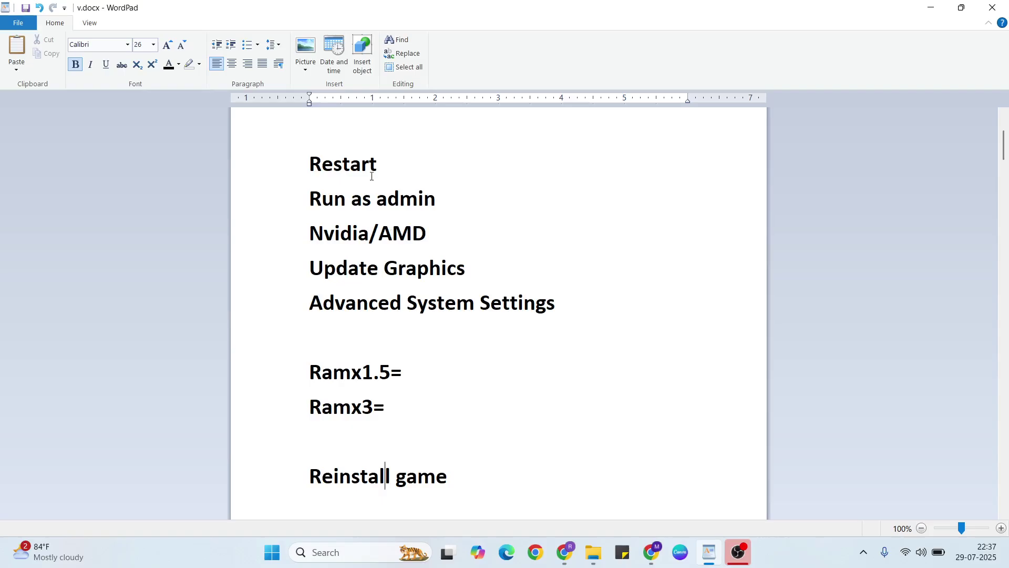
pyautogui.click(386, 475)
pyautogui.press('Down')
pyautogui.press('Down')
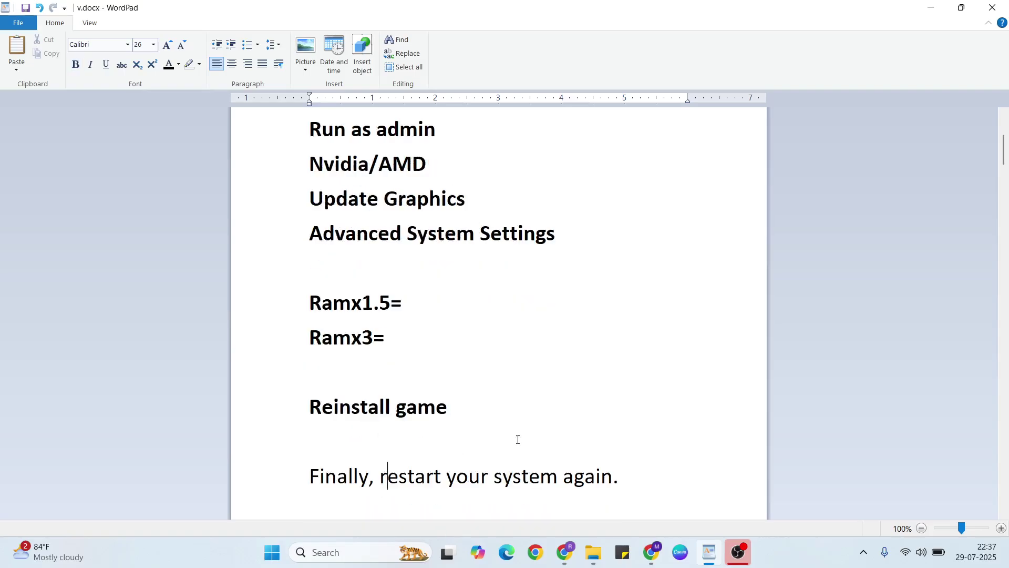
pyautogui.press('Down')
pyautogui.press('Down')
pyautogui.press('Down')
pyautogui.press('Down')
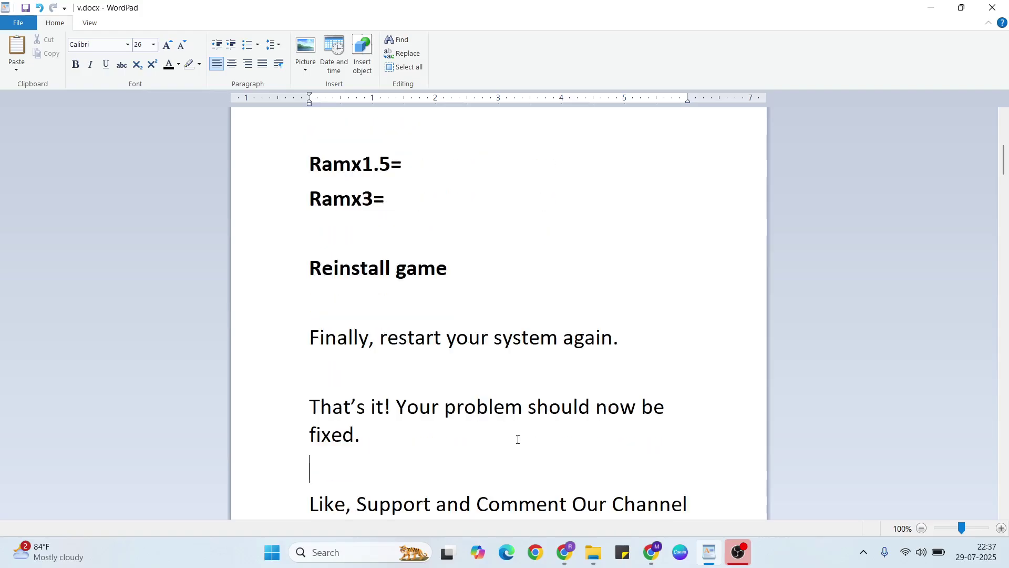